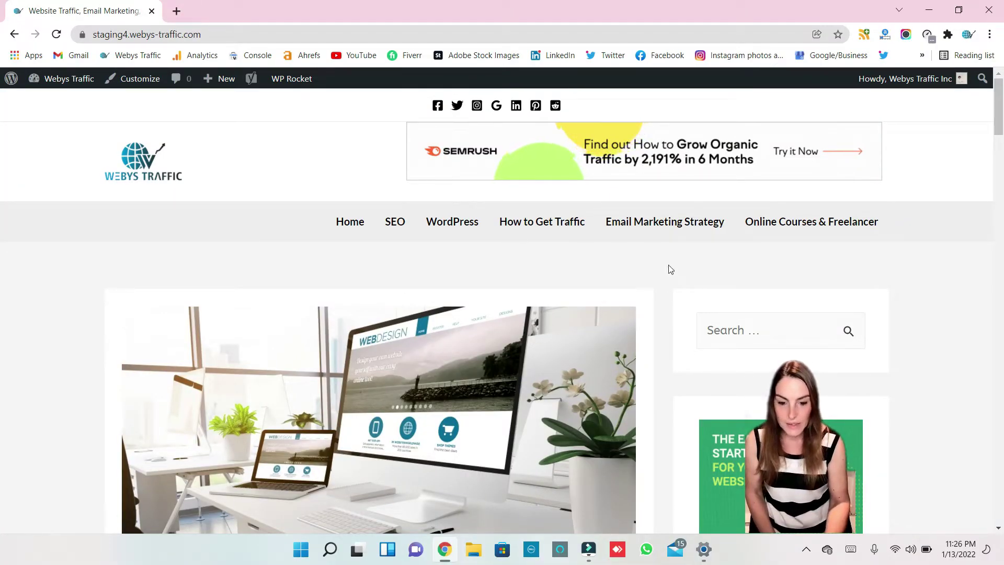
- Search the blog for 'css' and scroll to the results led by 'What is CSS?'
scroll(670, 271, "down", 2)
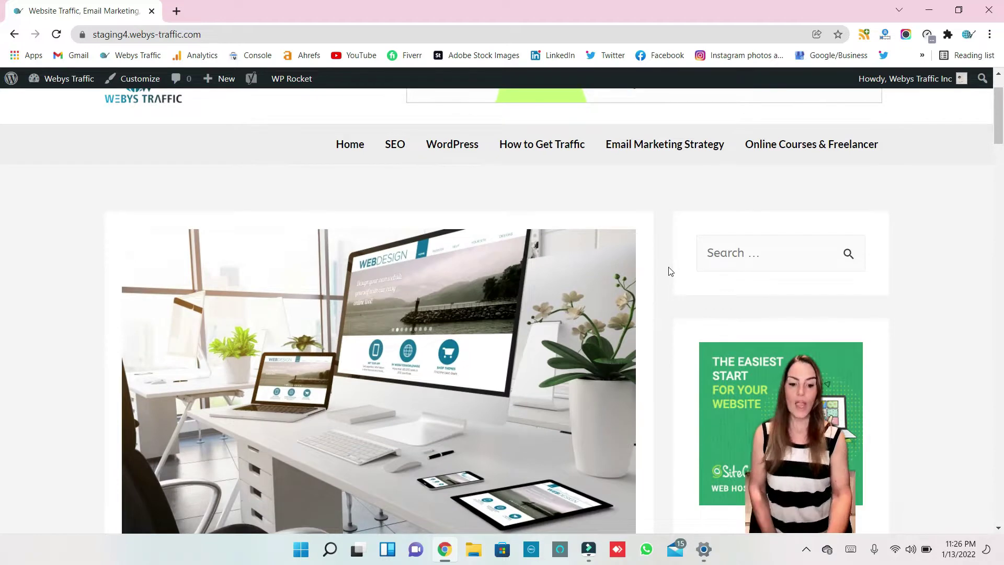
scroll(670, 271, "down", 2)
scroll(671, 271, "up", 1)
scroll(670, 271, "down", 6)
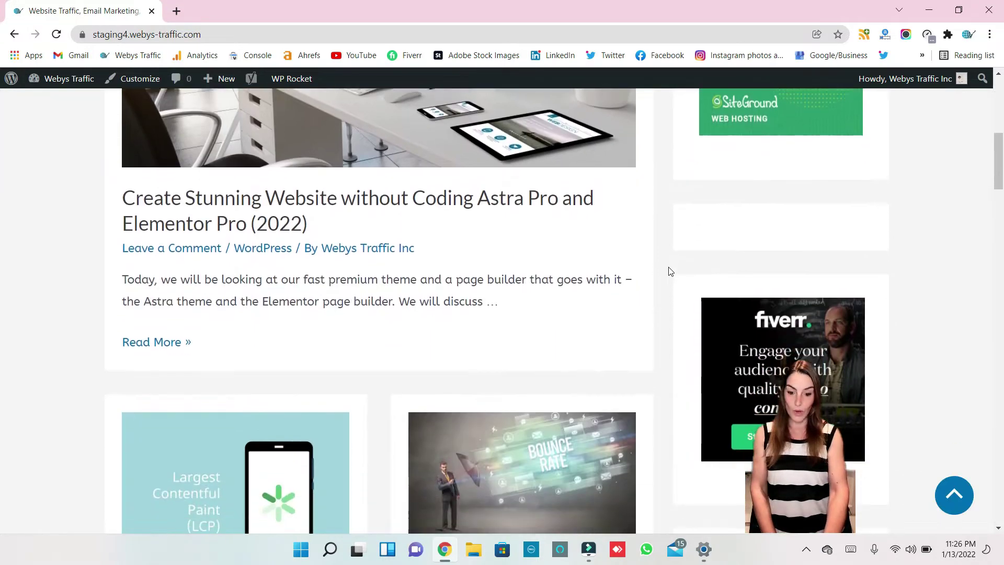
scroll(670, 271, "down", 2)
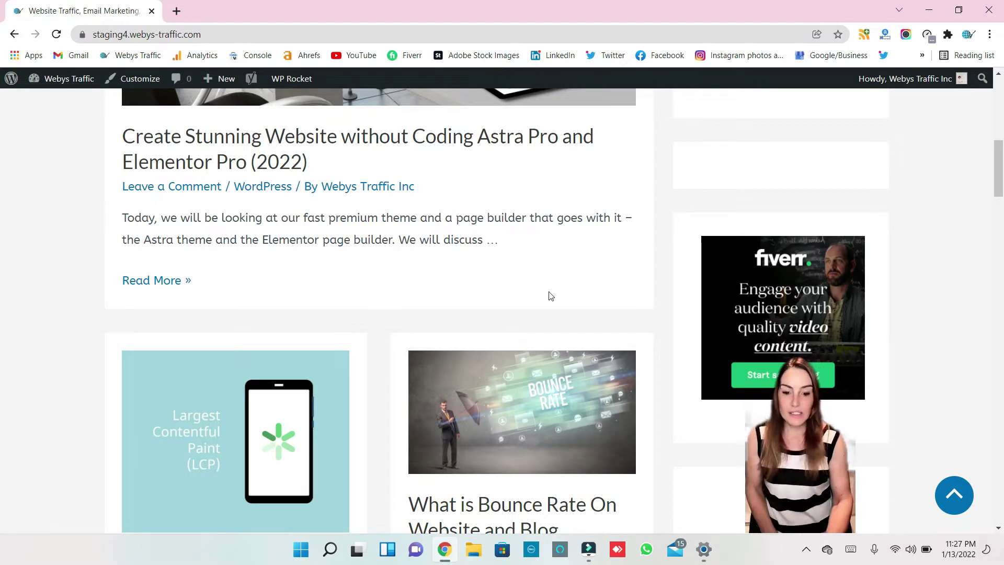
scroll(549, 293, "up", 8)
scroll(517, 196, "up", 2)
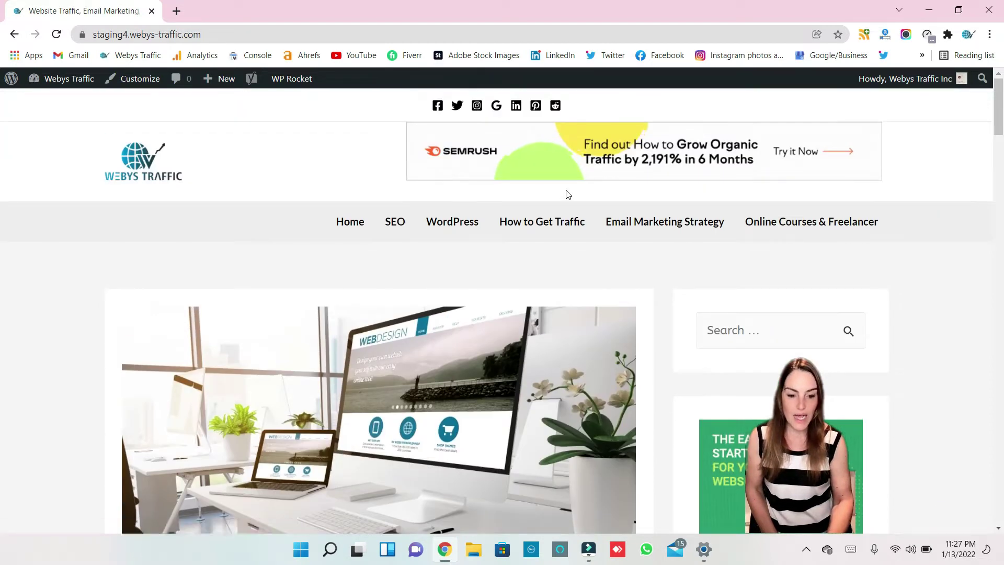
left_click(743, 334)
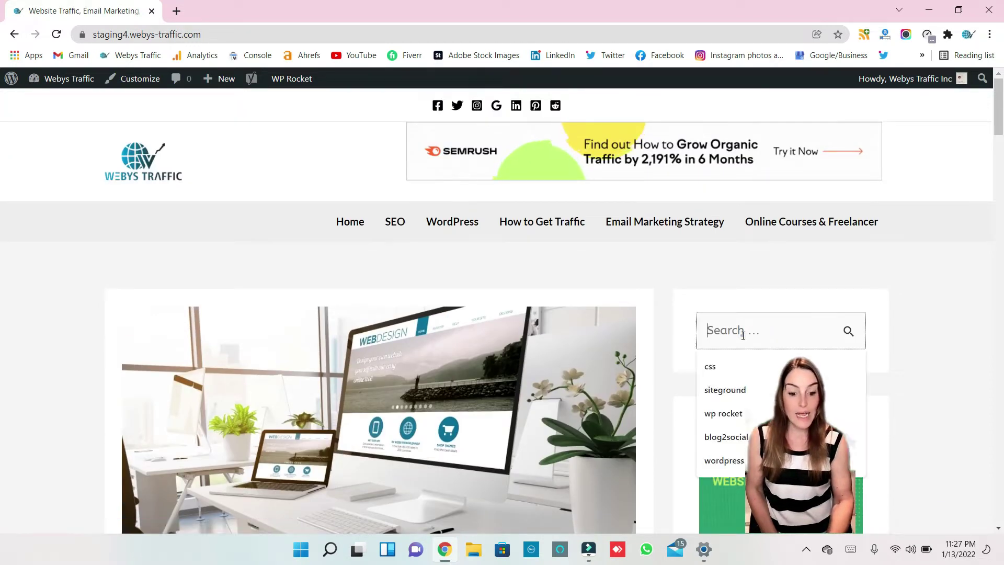
left_click(709, 367)
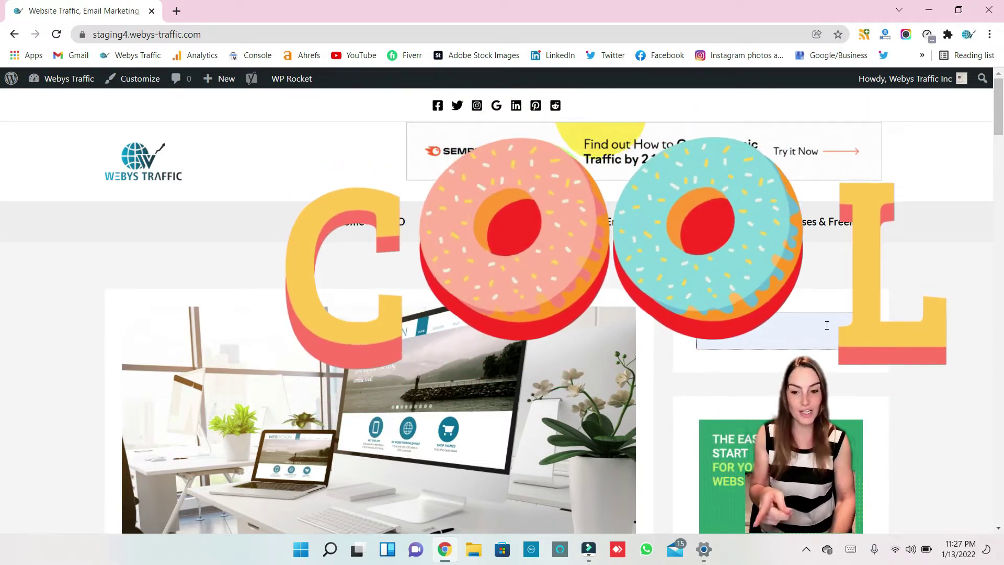
left_click(848, 332)
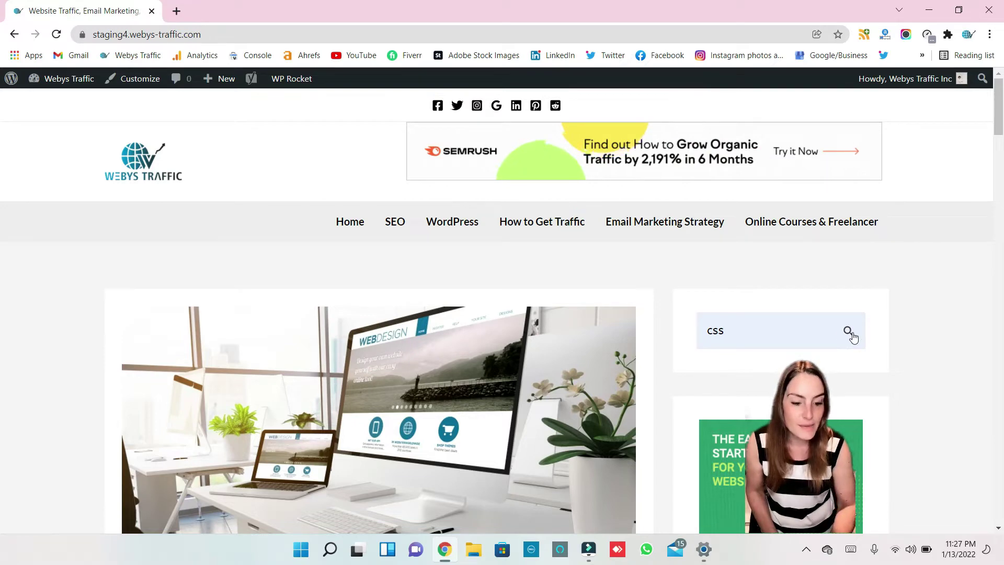
scroll(566, 334, "down", 9)
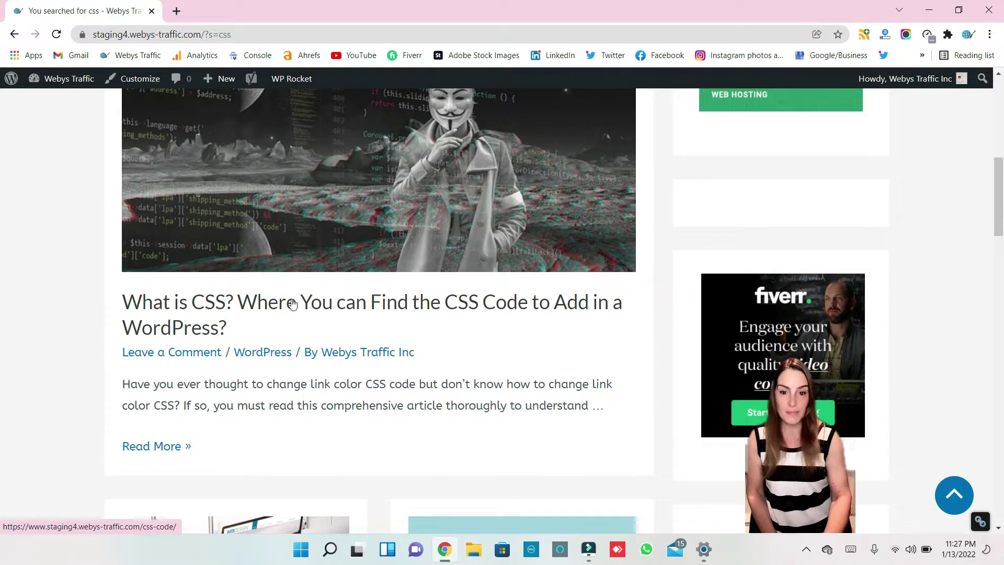
- Open the 'What is CSS?' post and jump to its CSS Result section from the table of contents
left_click(315, 304)
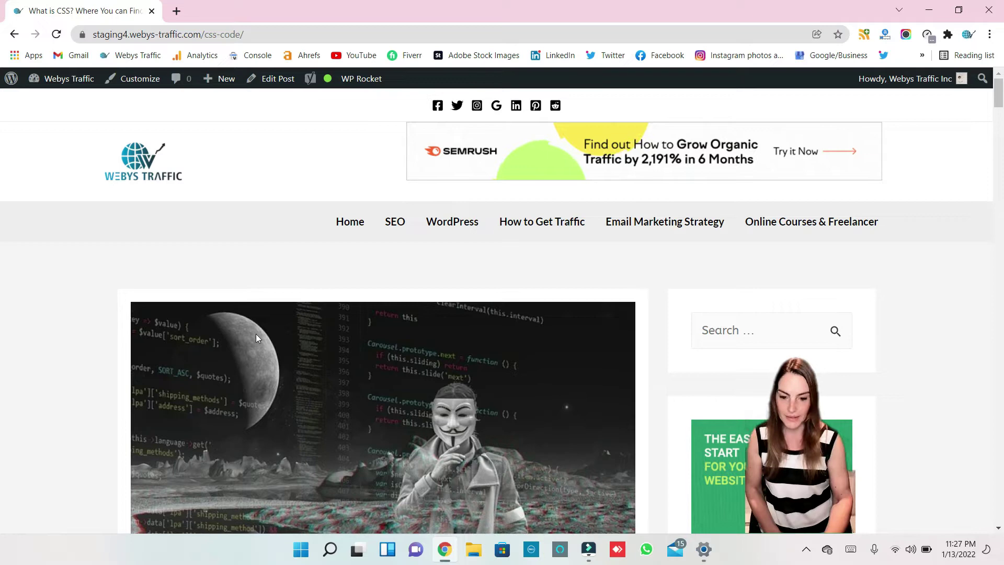
scroll(393, 329, "down", 4)
scroll(392, 327, "down", 8)
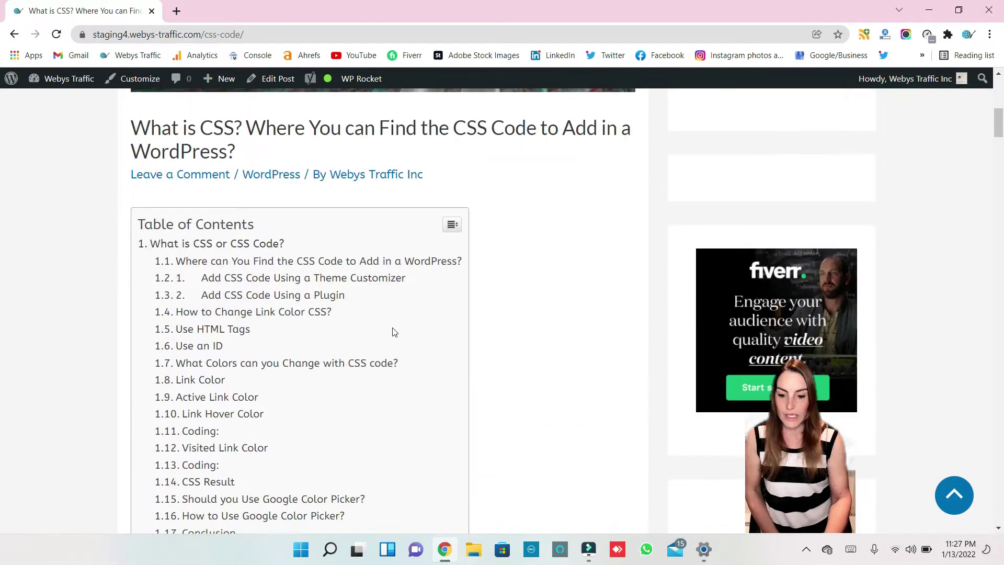
scroll(319, 205, "up", 2)
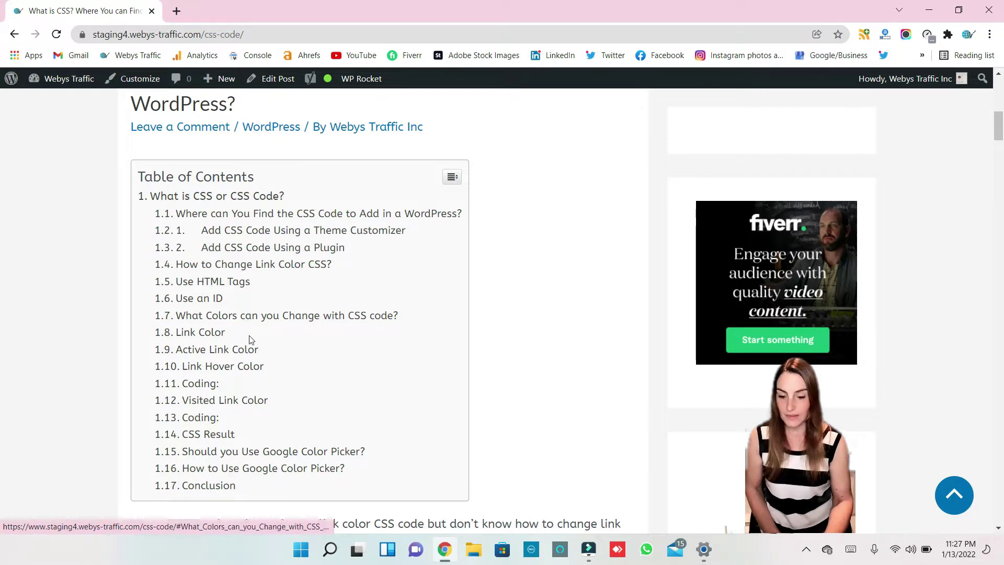
scroll(251, 340, "down", 2)
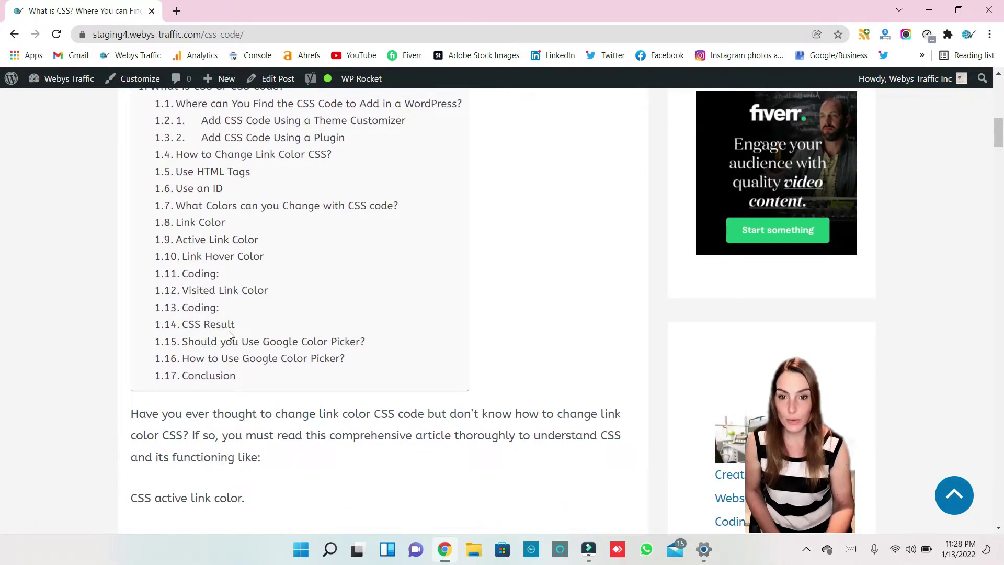
left_click(221, 326)
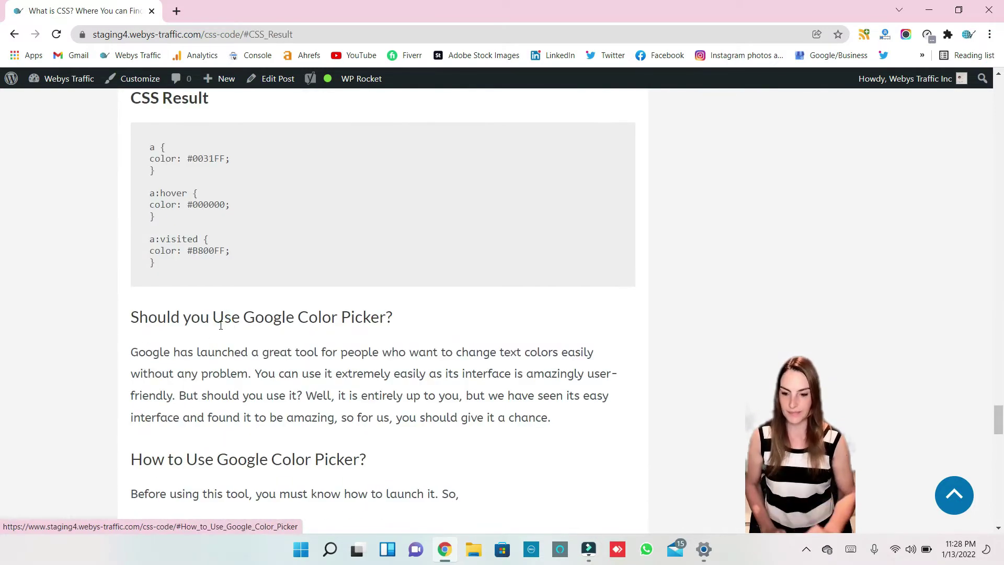
scroll(391, 200, "up", 1)
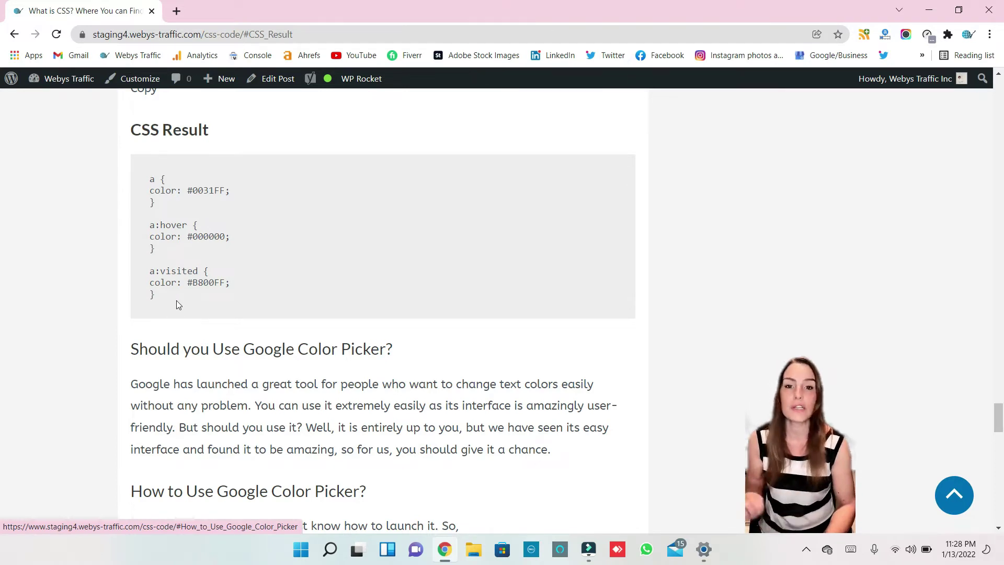
scroll(231, 192, "down", 2)
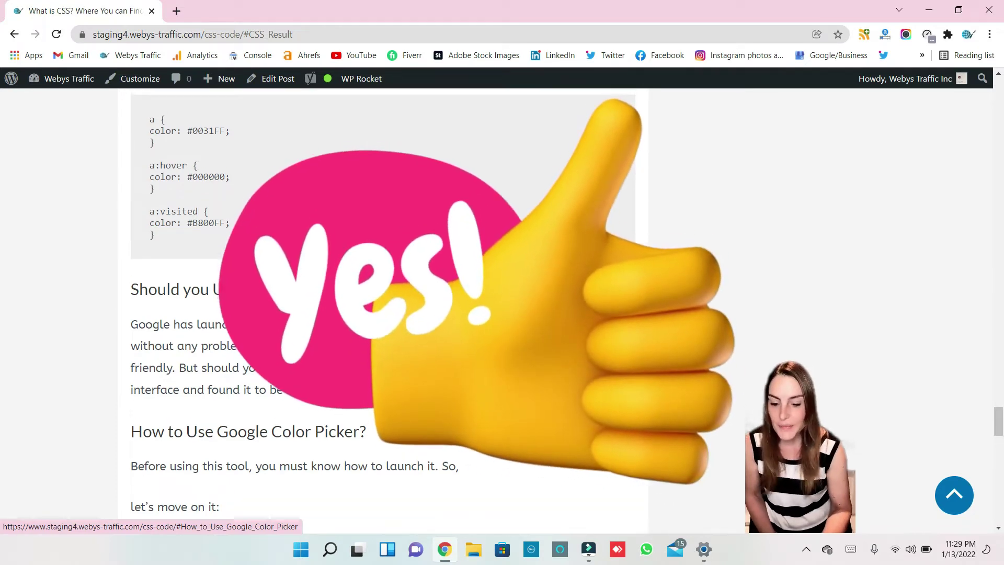
scroll(284, 180, "up", 1)
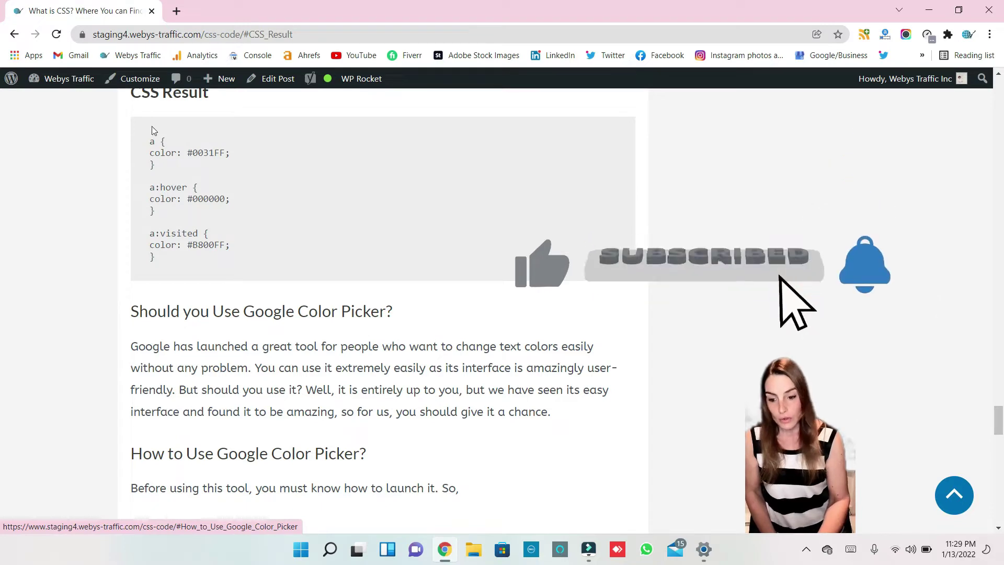
- Copy the a, a:hover and a:visited color rules from the CSS Result code block
left_click_drag(151, 143, 208, 263)
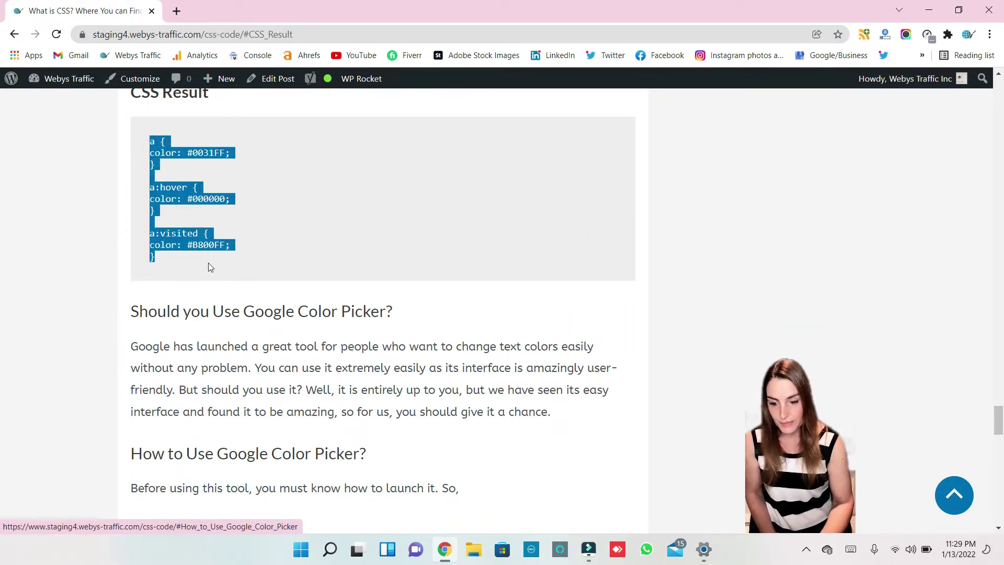
right_click(178, 195)
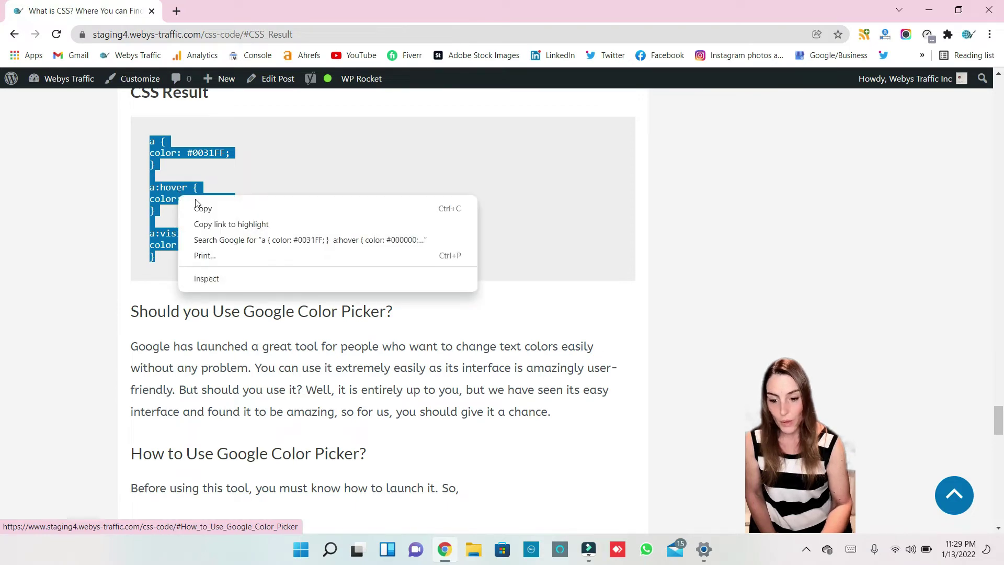
left_click(204, 209)
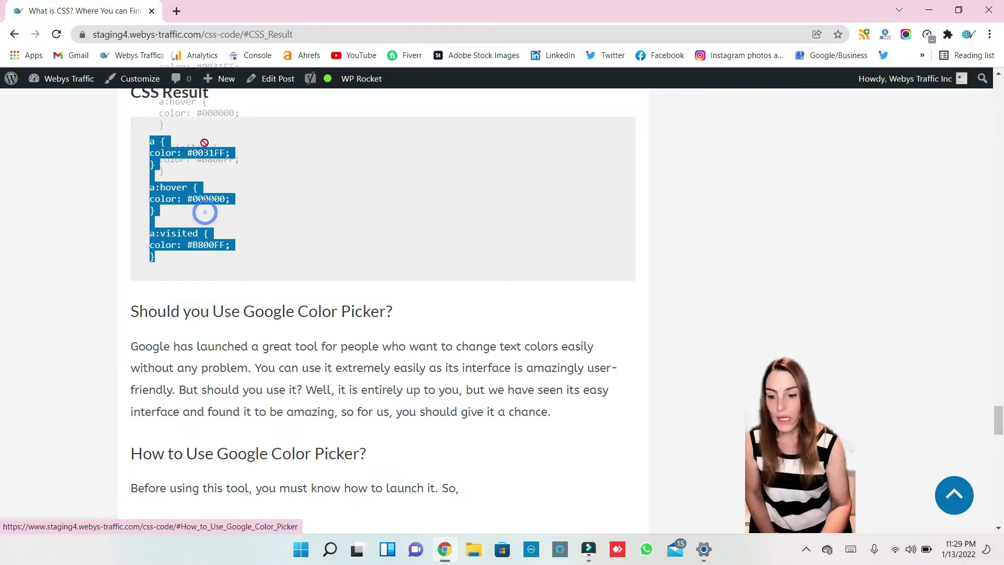
scroll(331, 176, "up", 6)
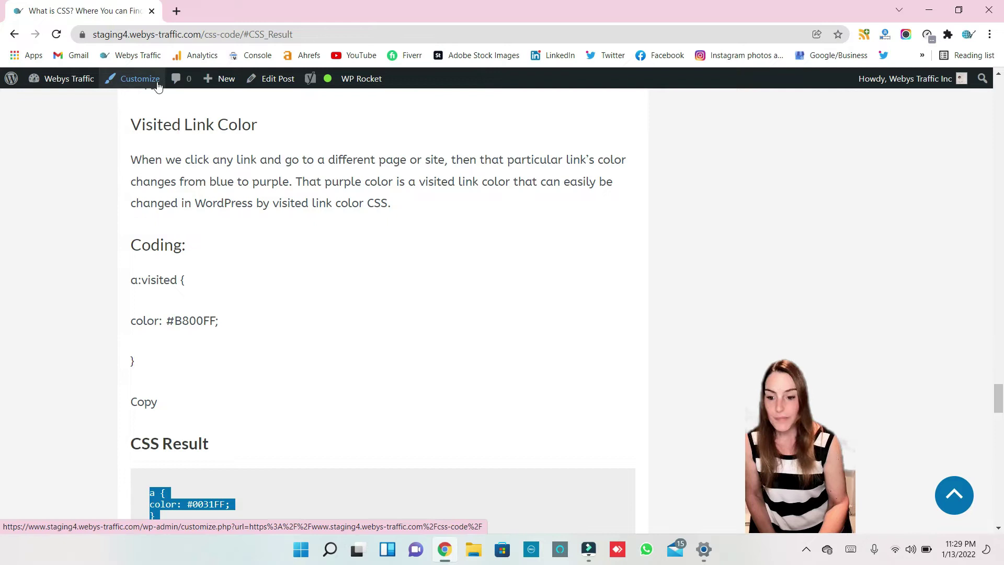
- Go to the admin dashboard and launch Appearance > Customize for the Webys Traffic site
mouse_move(73, 81)
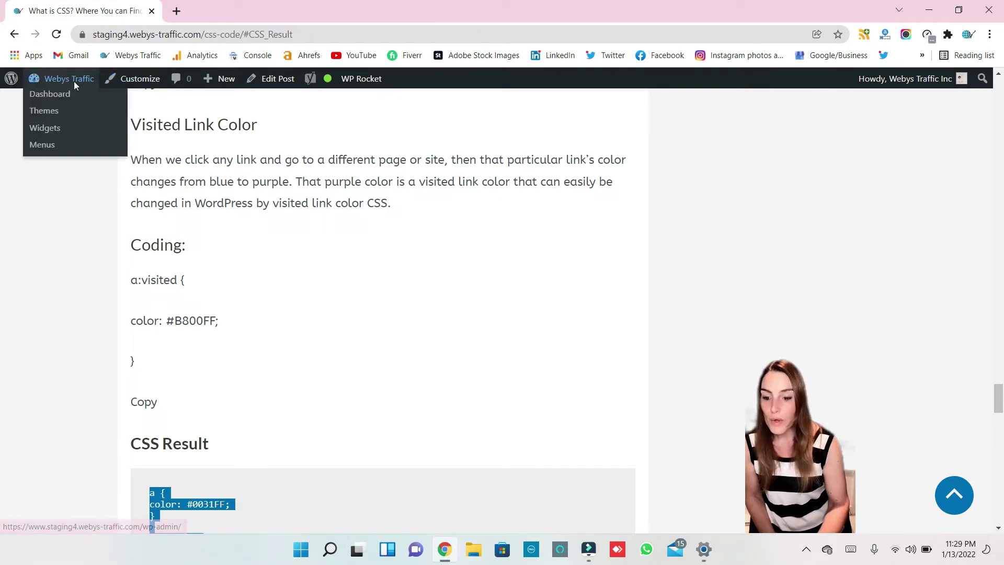
left_click(50, 95)
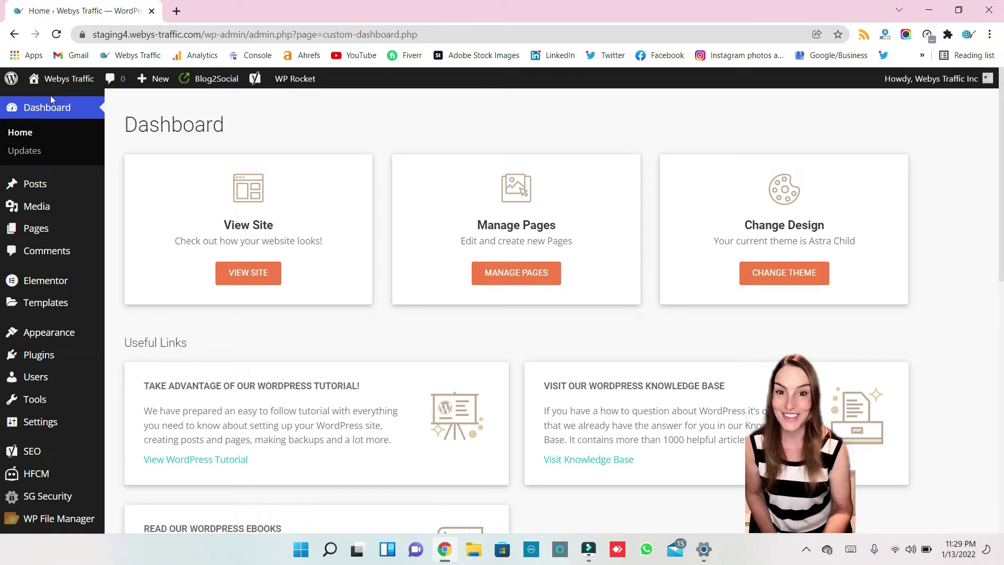
scroll(29, 339, "down", 1)
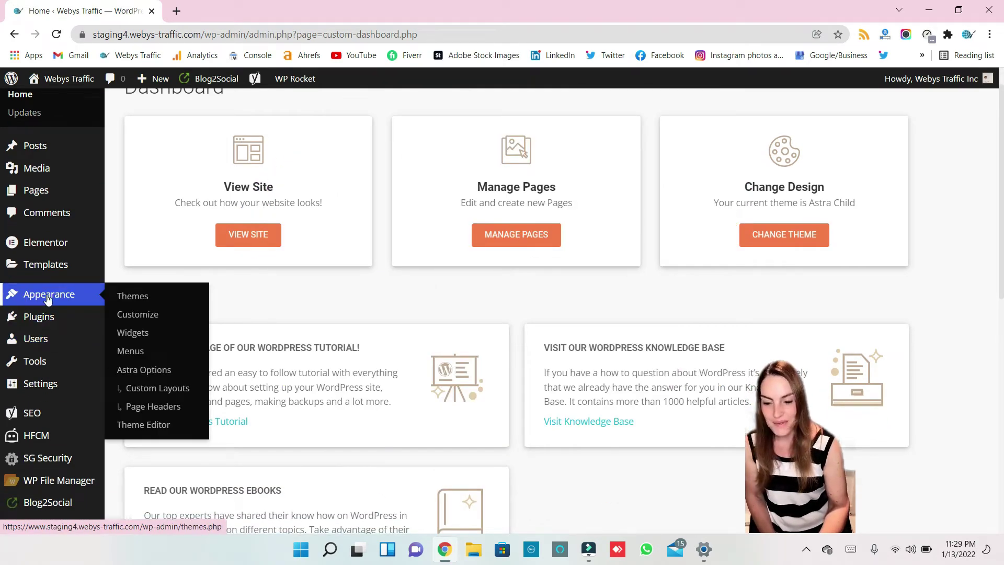
left_click(145, 317)
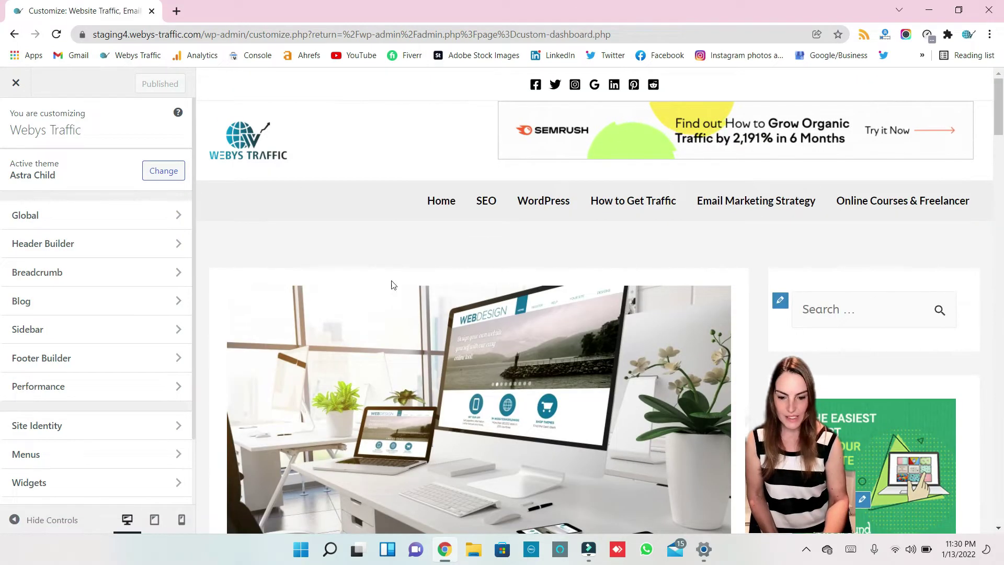
- Open Additional CSS and place the cursor after the last existing rule at line 31
scroll(399, 370, "down", 3)
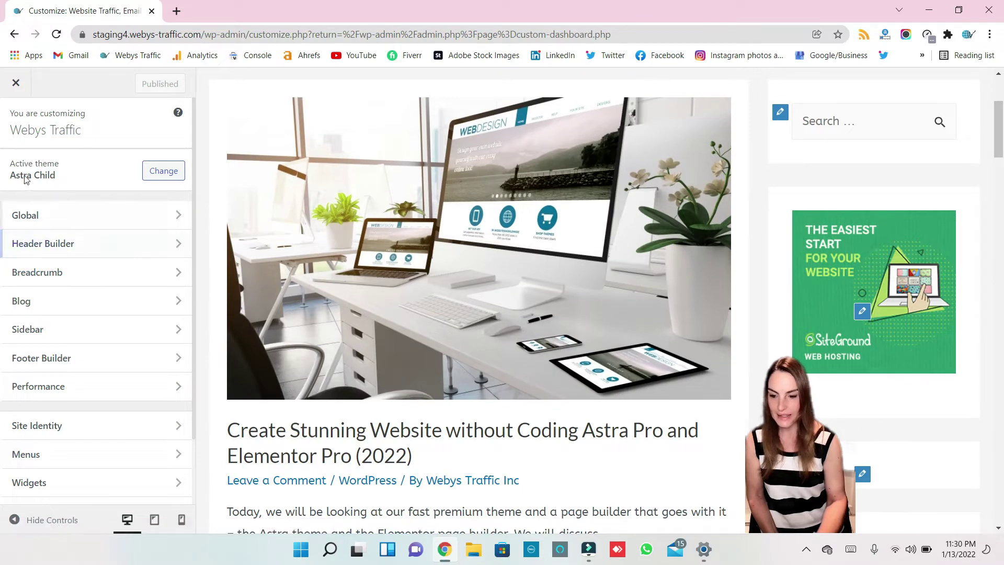
scroll(29, 396, "down", 2)
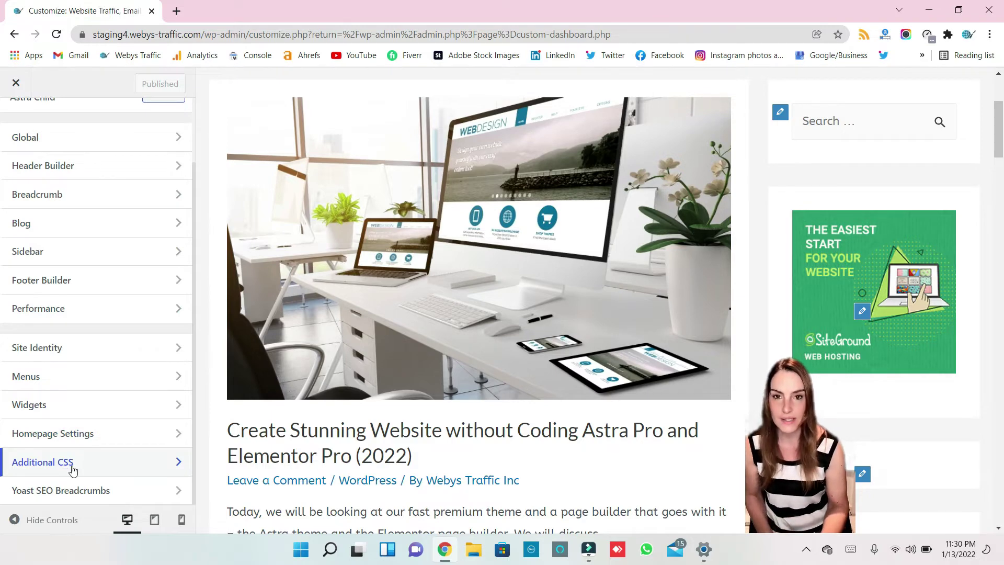
left_click(104, 460)
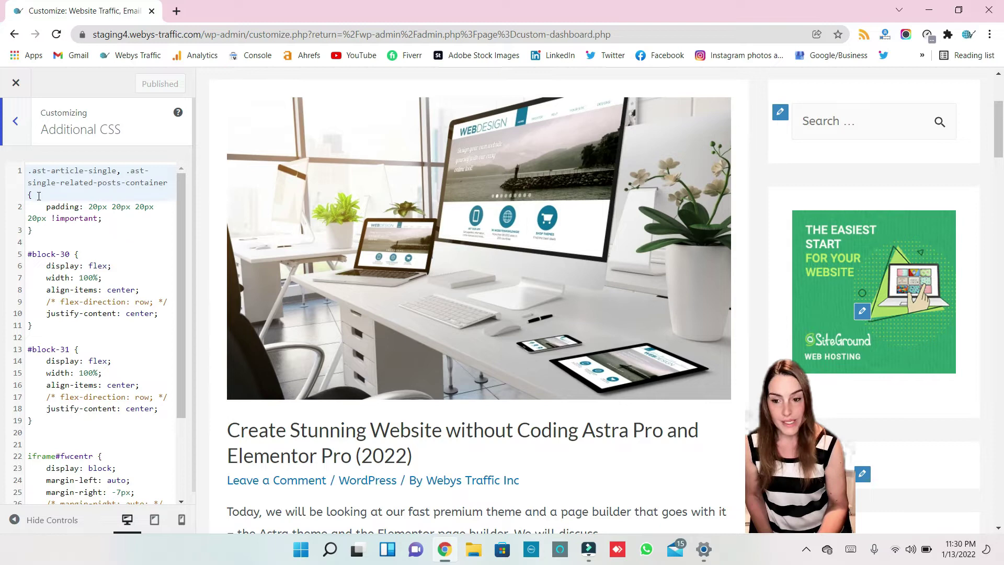
scroll(126, 411, "down", 3)
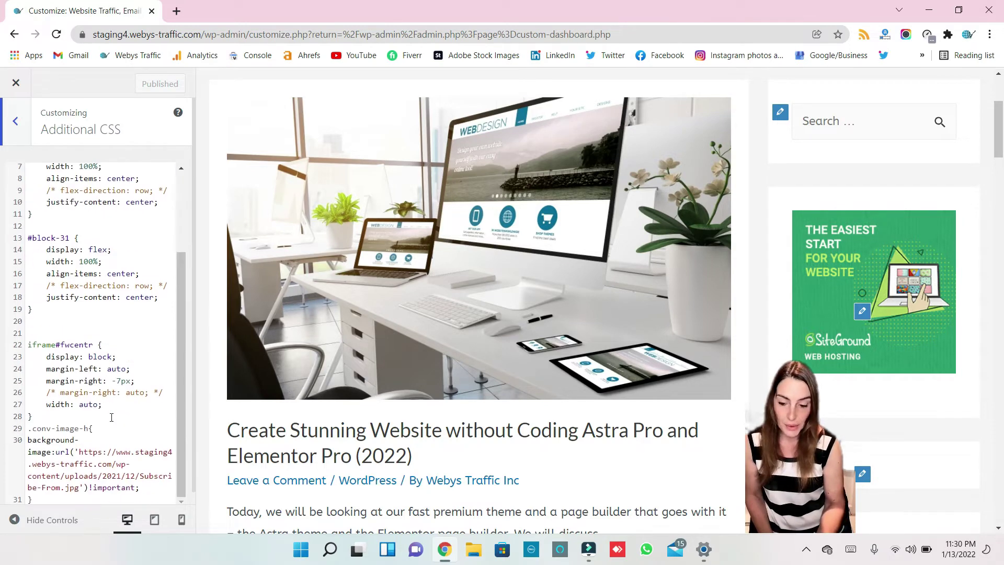
left_click(43, 501)
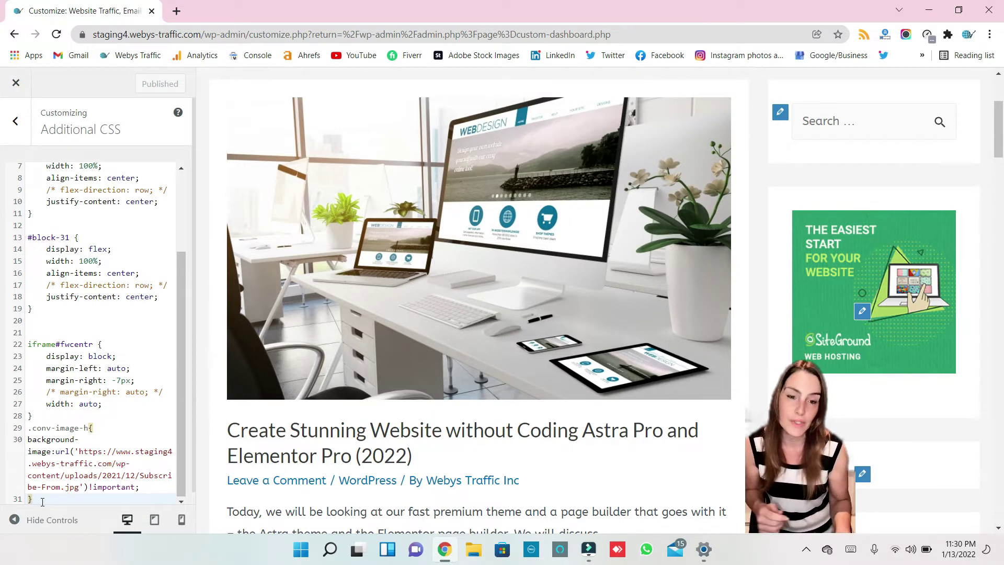
- Paste the a, a:hover and a:visited rules (#0031FF, #000000, #B800FF) on a new line
key("Return")
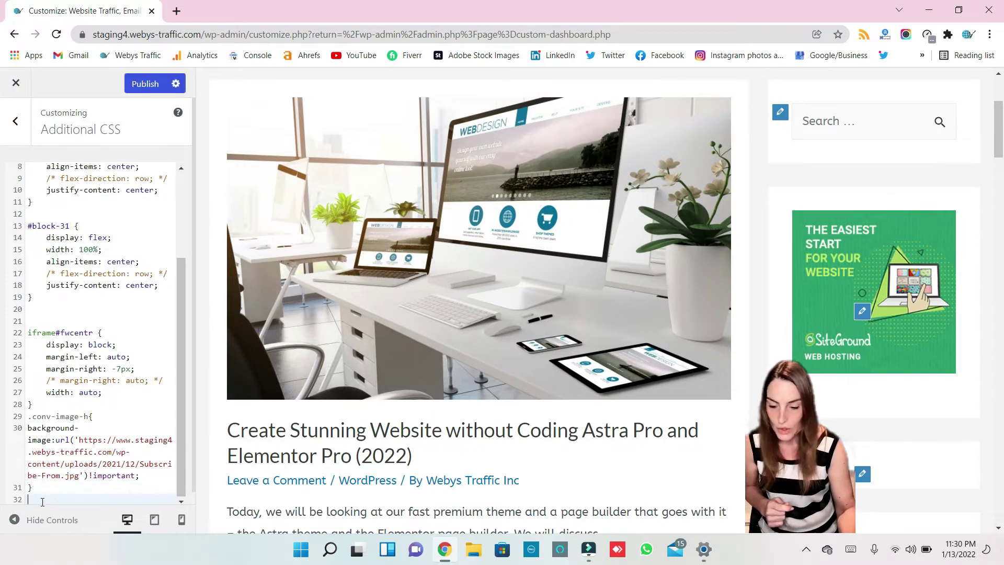
key("ctrl+v")
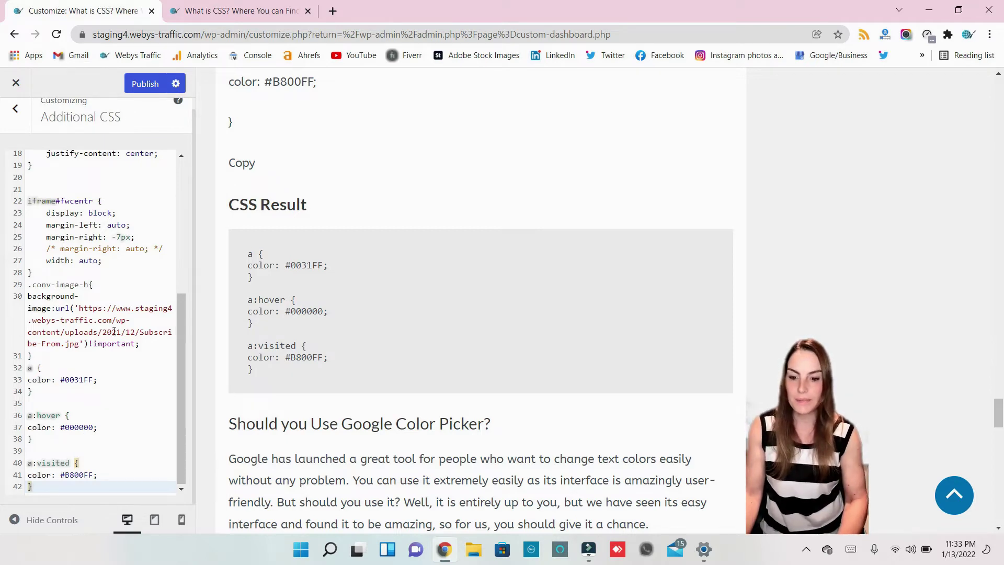
- Return to the 'What is CSS?' post and scroll to 'How to Use Google Color Picker?'
left_click(219, 20)
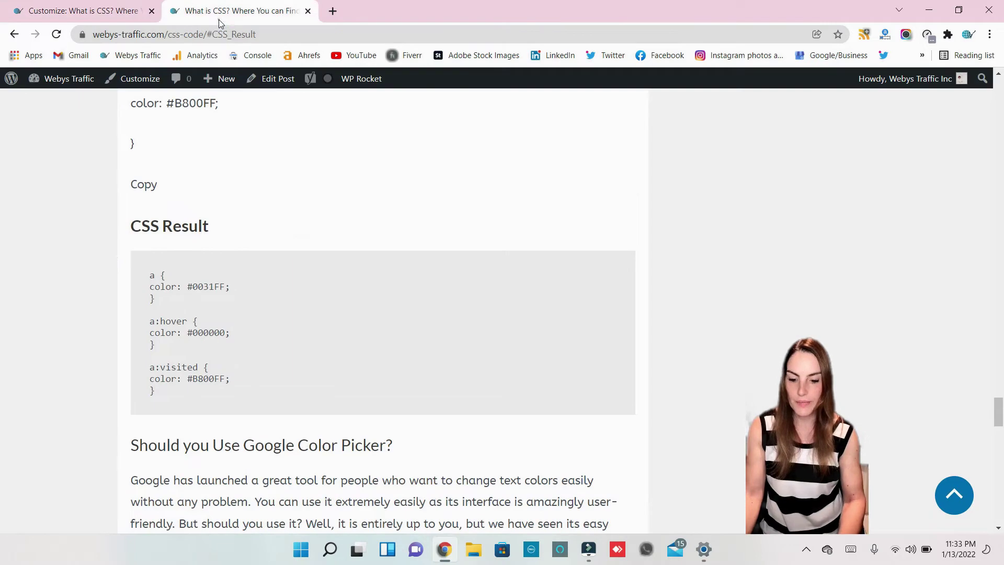
scroll(315, 356, "down", 4)
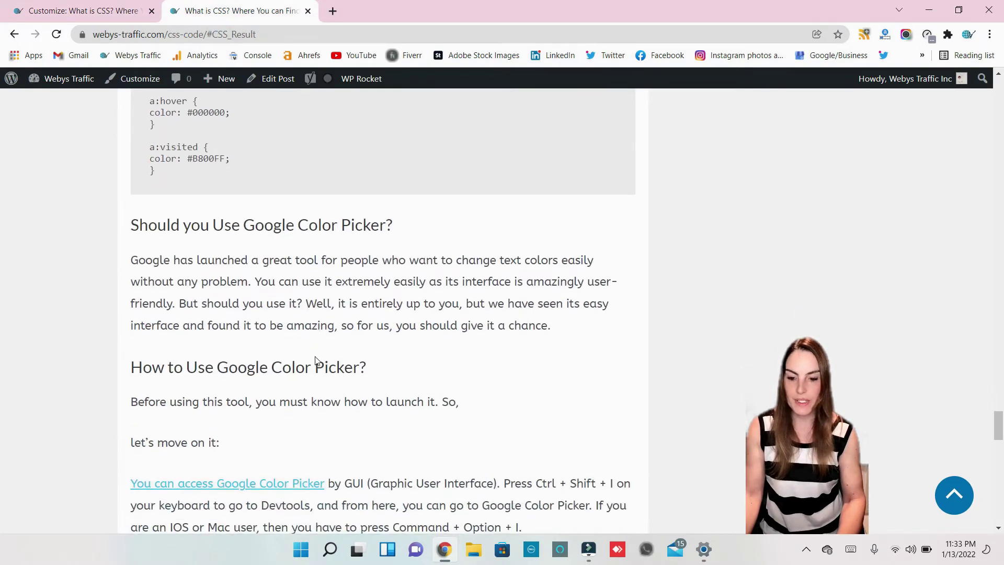
scroll(315, 356, "down", 1)
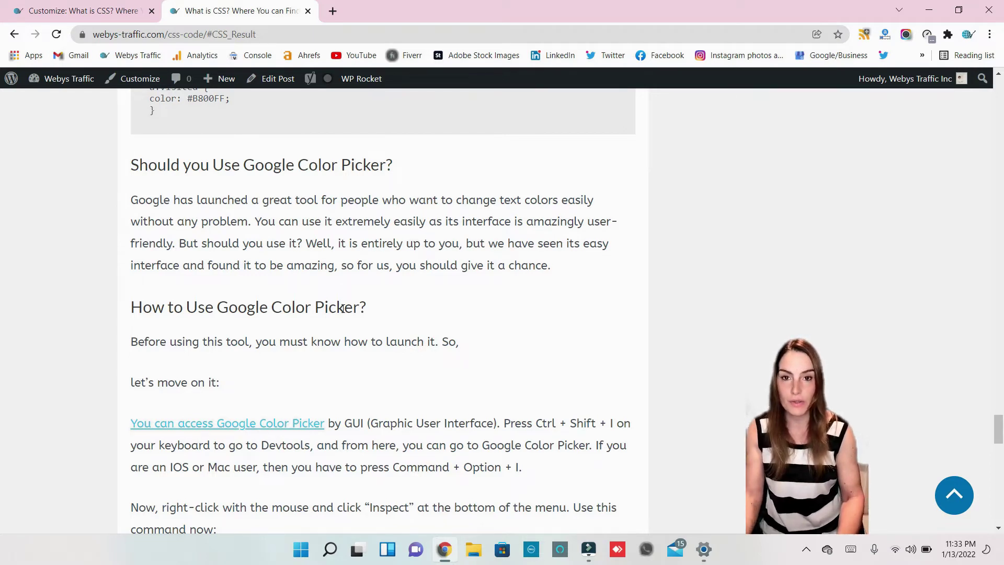
scroll(342, 324, "down", 3)
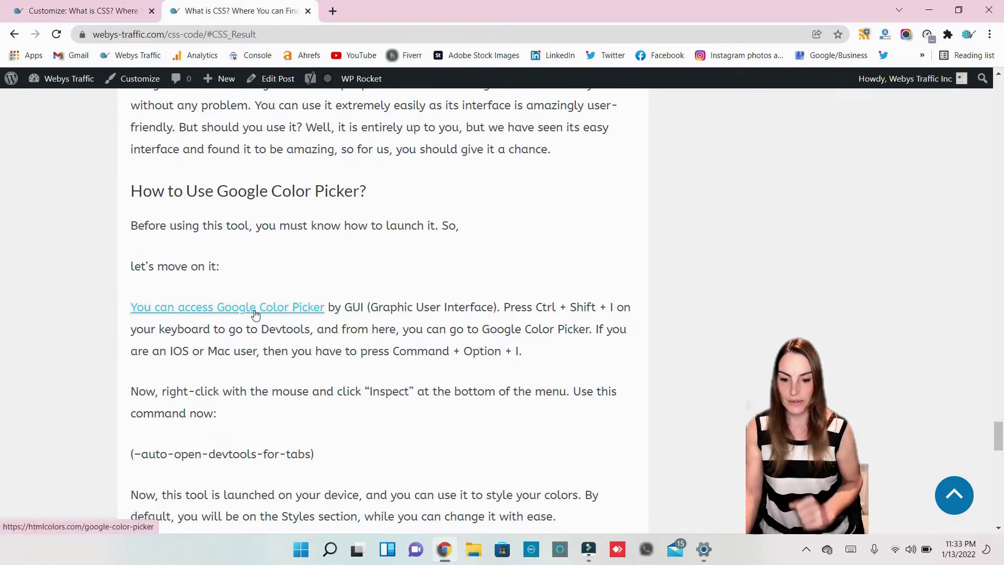
- In Google Color Picker, shift the hue to purple and pick a bright purple, #BA10E0
left_click(255, 314)
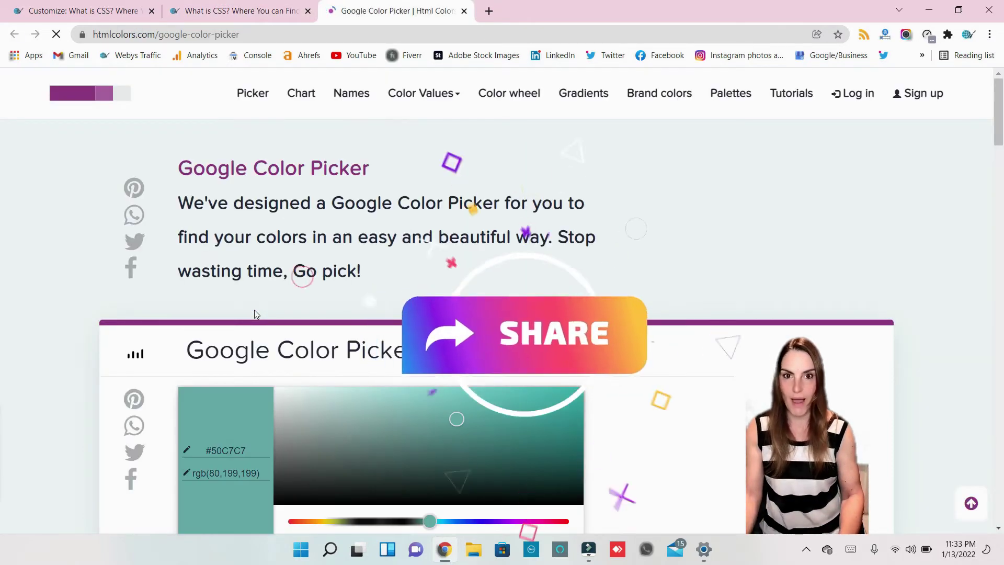
scroll(556, 248, "down", 5)
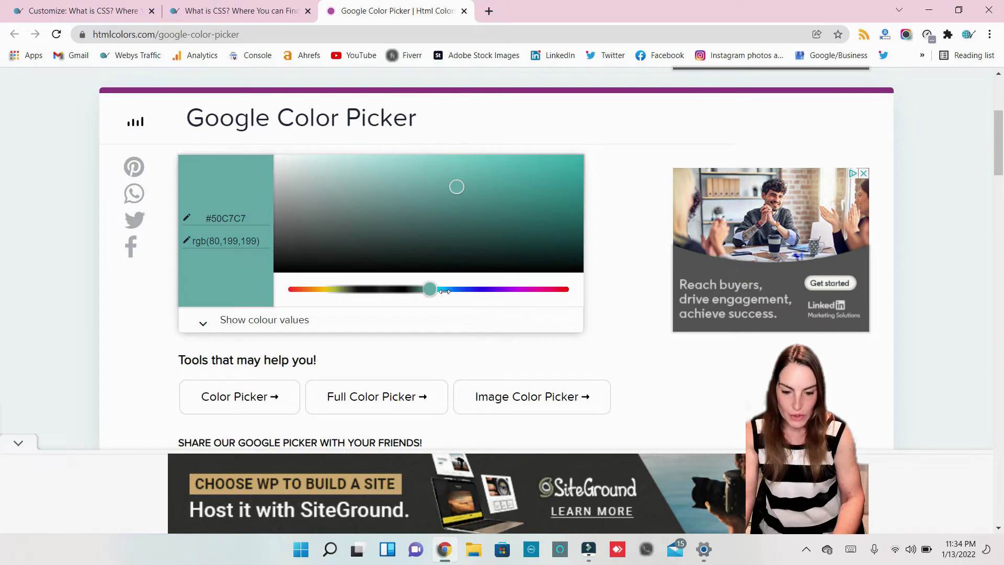
left_click_drag(429, 289, 514, 305)
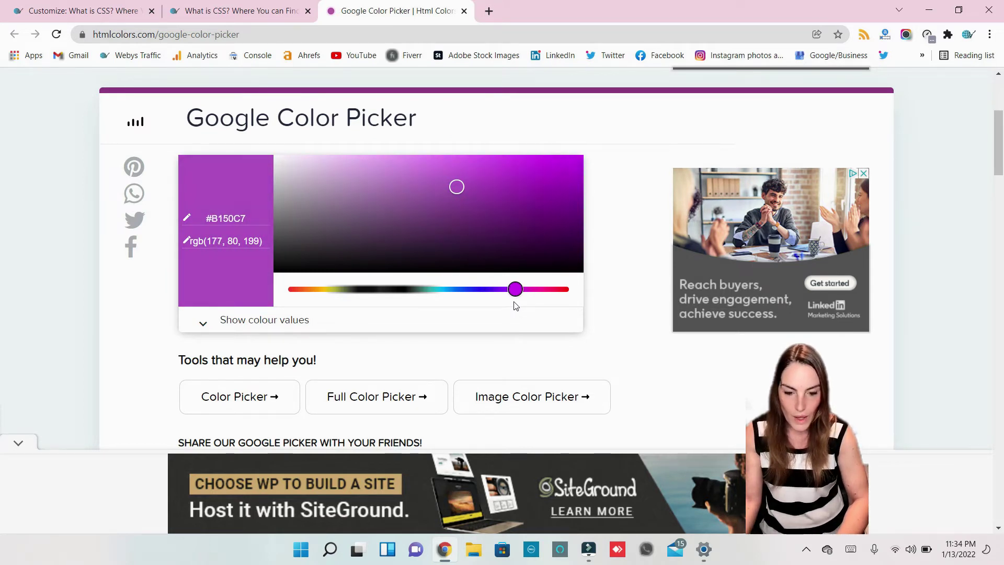
left_click_drag(492, 184, 558, 169)
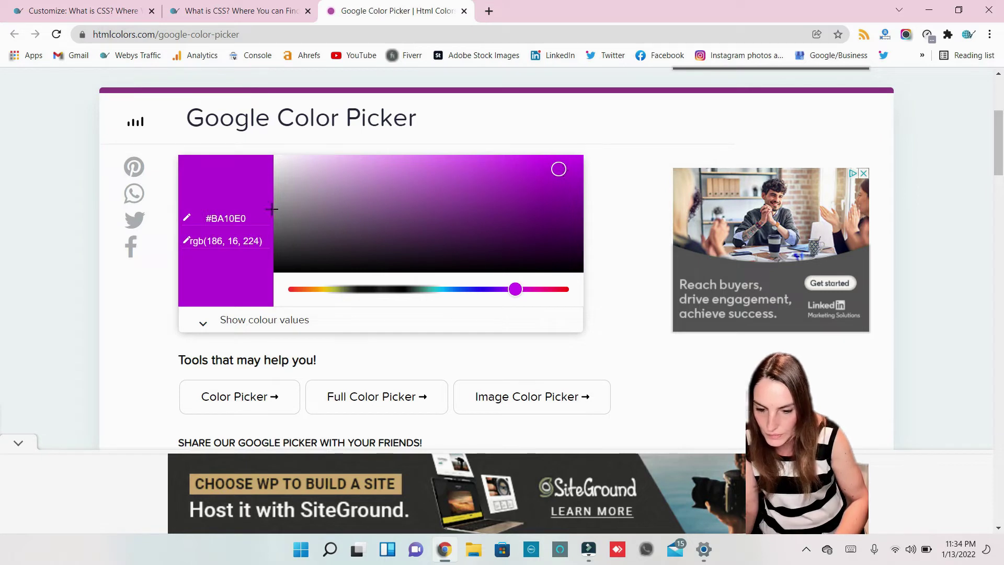
- Copy the hex code #BA10E0 and switch back to the Customizer
left_click_drag(249, 218, 220, 218)
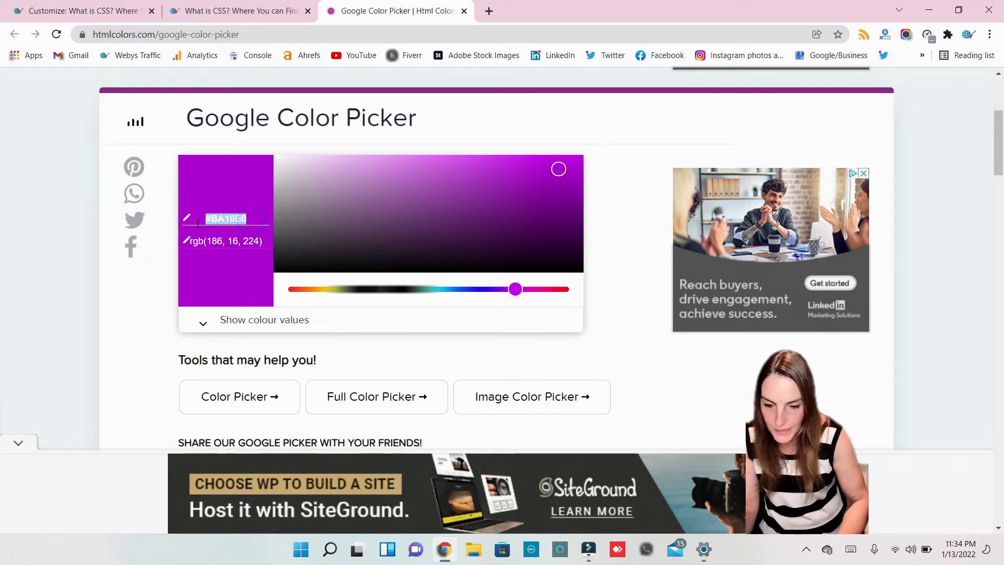
right_click(219, 219)
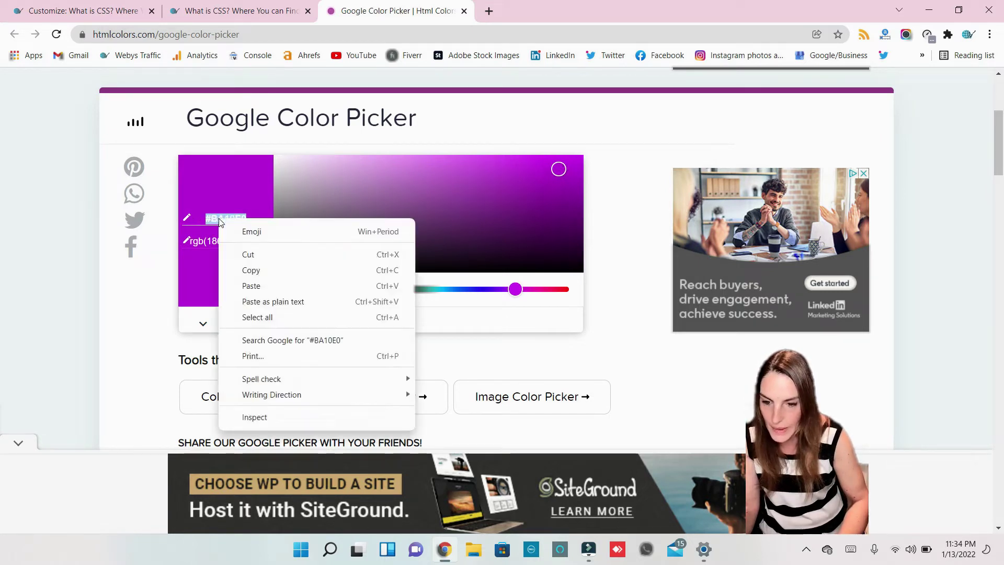
left_click(265, 269)
left_click(115, 12)
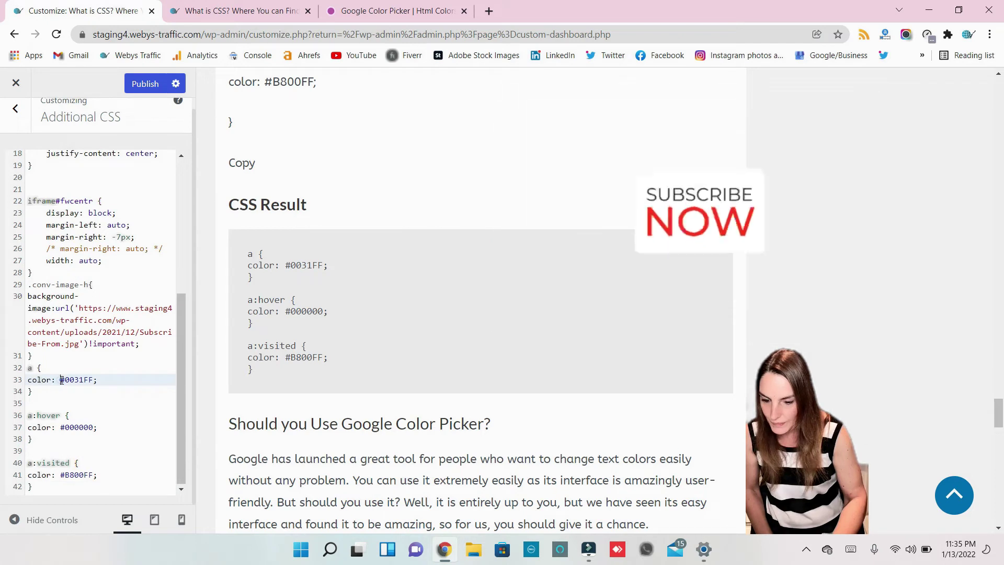
- Replace the link color #0031FF on line 33 with #BA10E0
left_click(62, 380)
left_click_drag(60, 380, 95, 381)
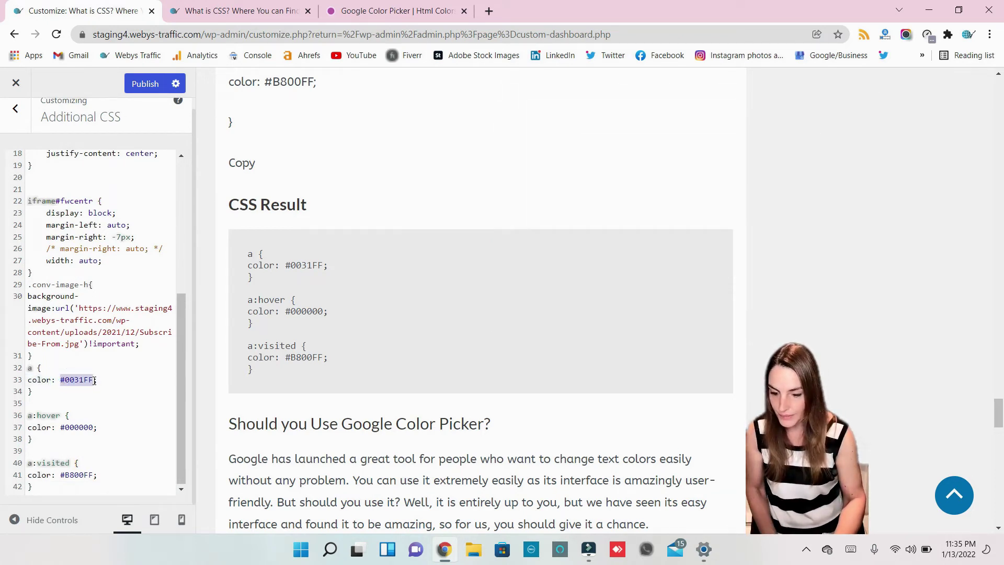
key("ctrl+v")
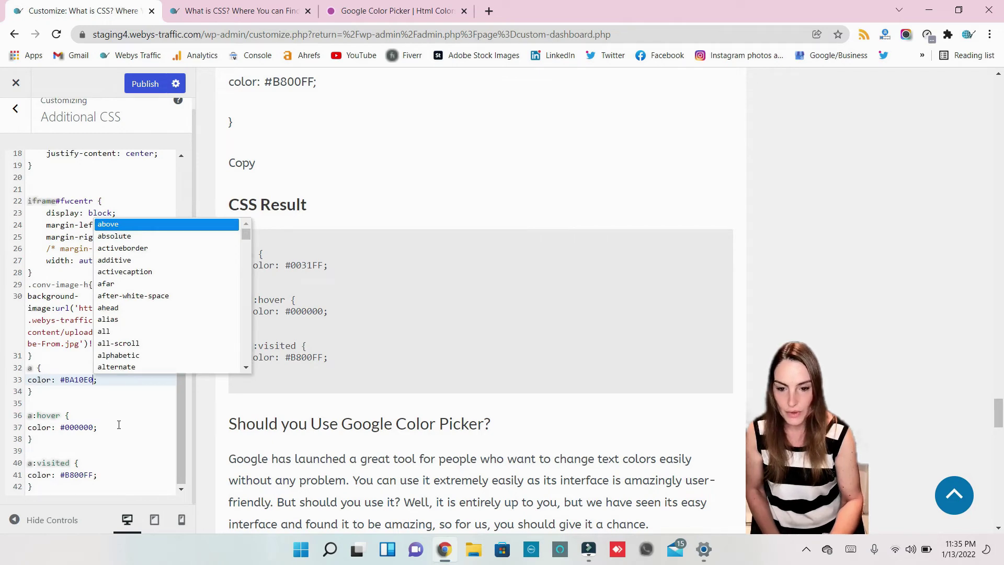
left_click(119, 426)
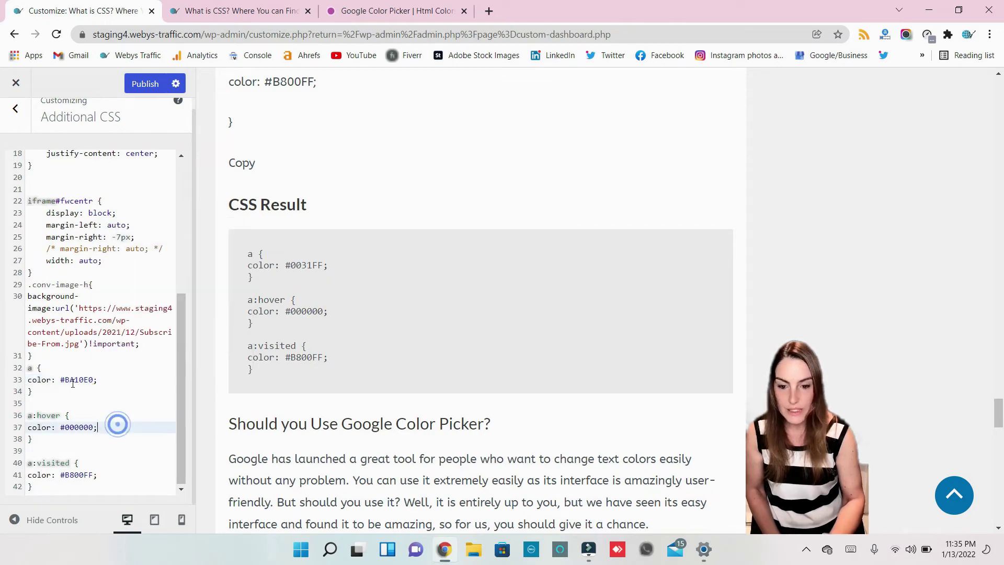
left_click(395, 7)
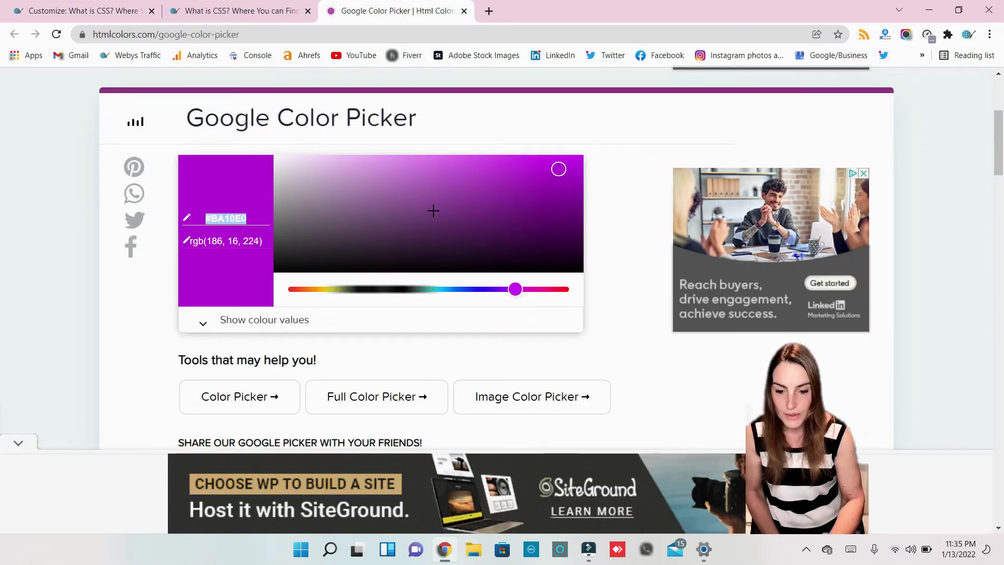
- Pick a darker purple, #570969, in the color picker and copy its hex code
left_click_drag(554, 167, 548, 215)
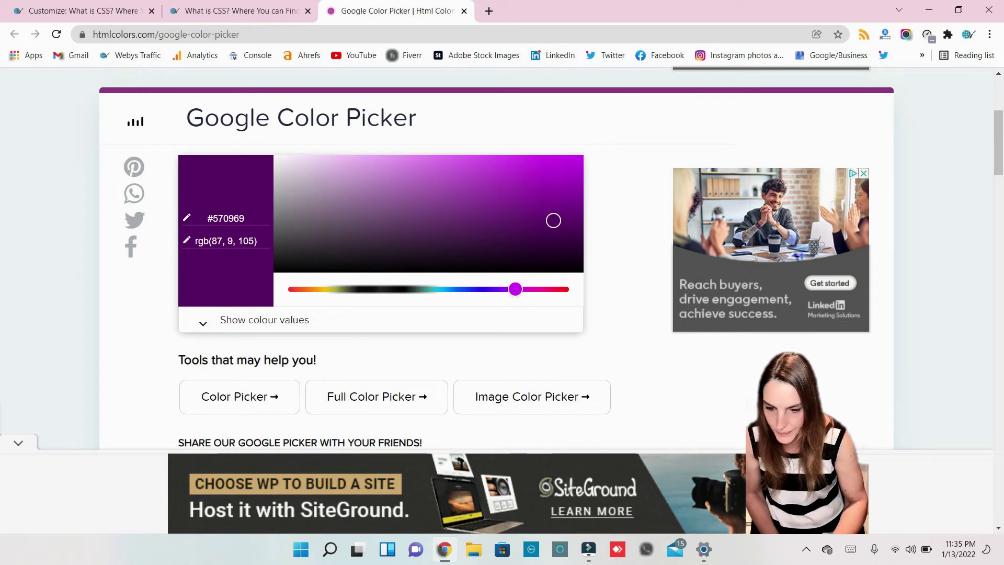
left_click_drag(204, 218, 251, 219)
right_click(236, 219)
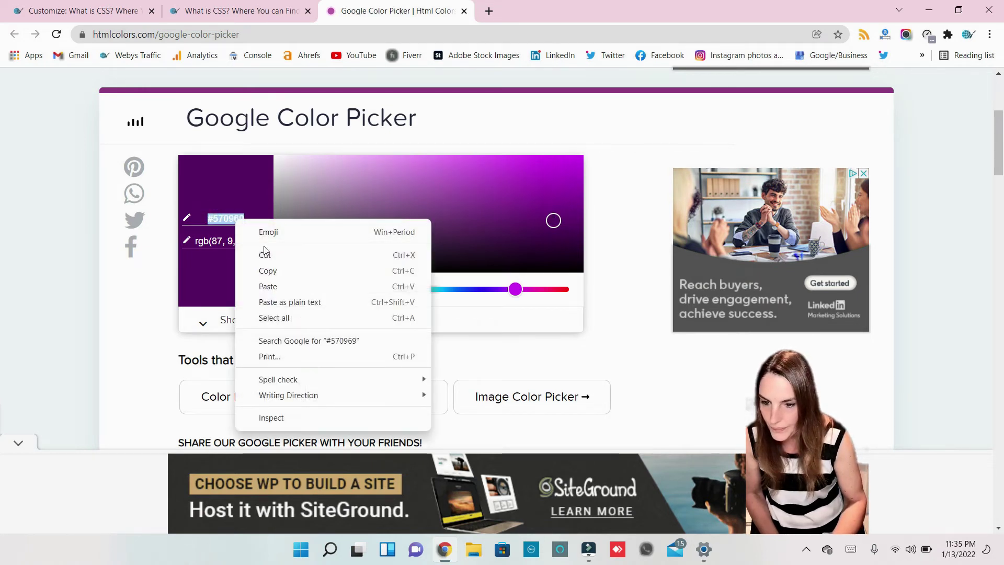
left_click(275, 269)
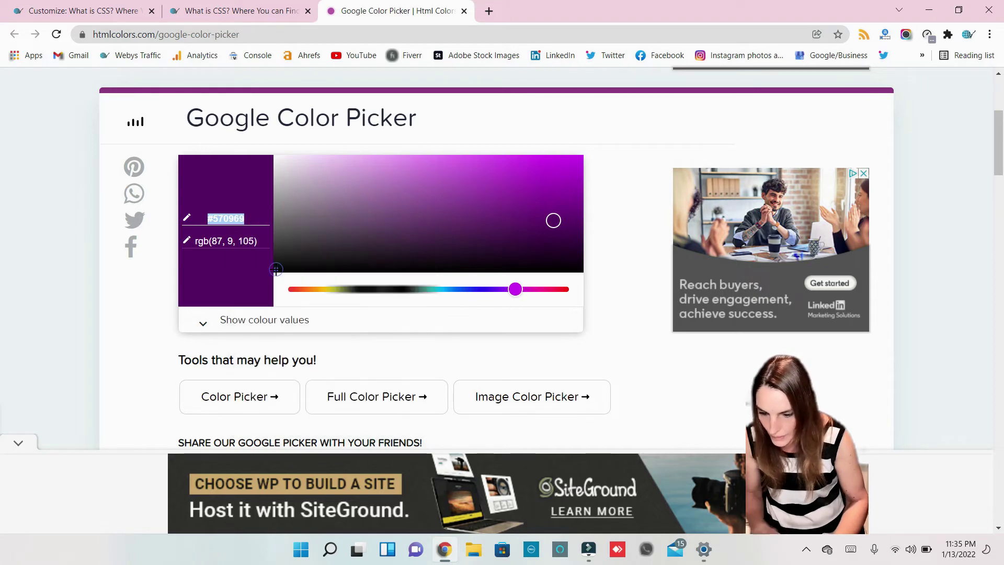
- Replace the a:hover color #000000 on line 37 with #570969
left_click(92, 12)
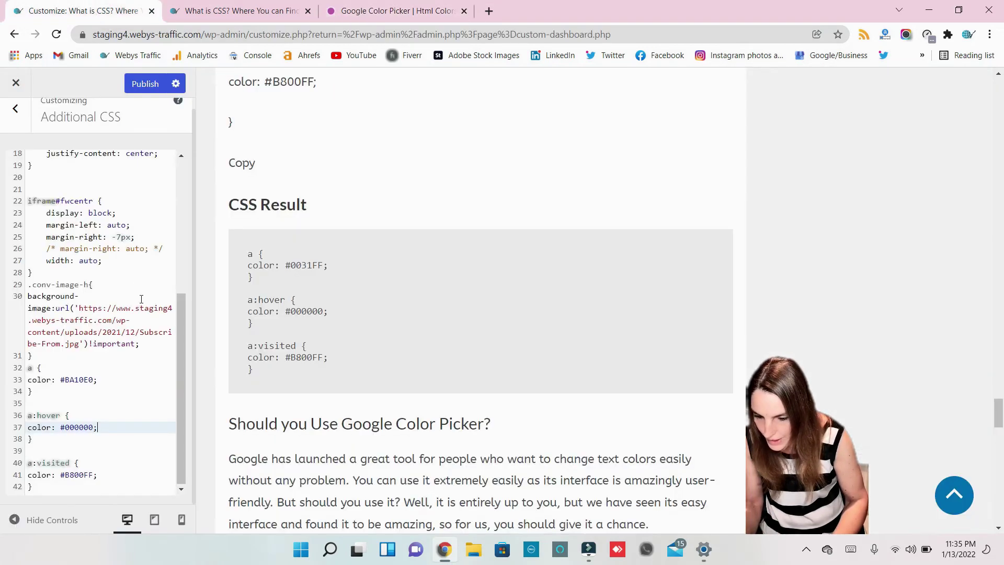
left_click(63, 429)
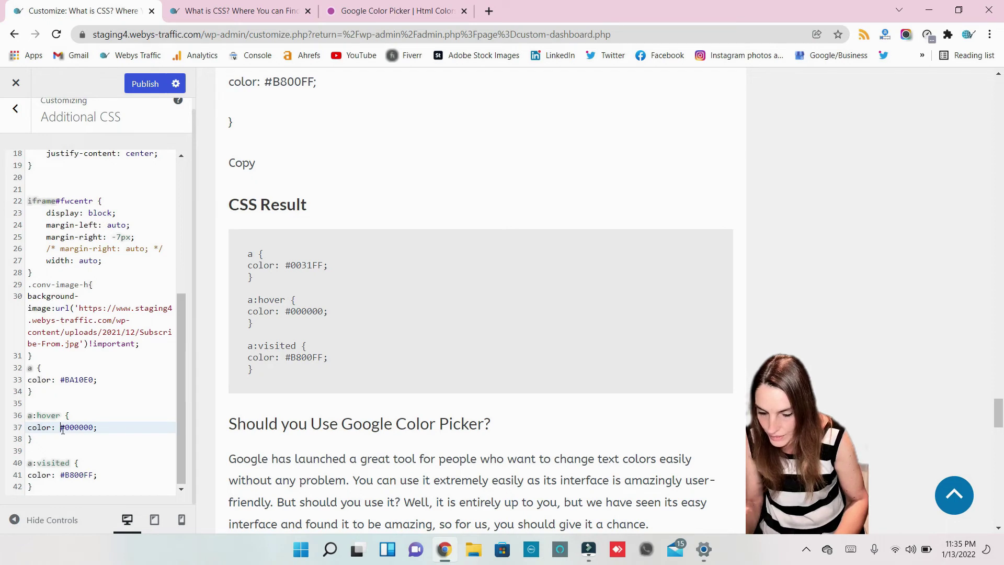
left_click_drag(63, 429, 90, 430)
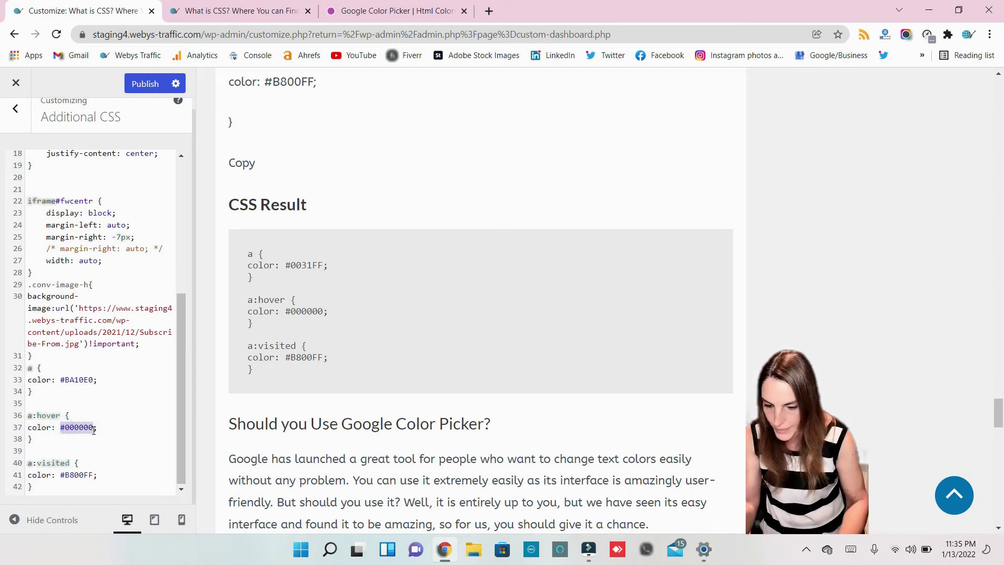
key("ctrl+v")
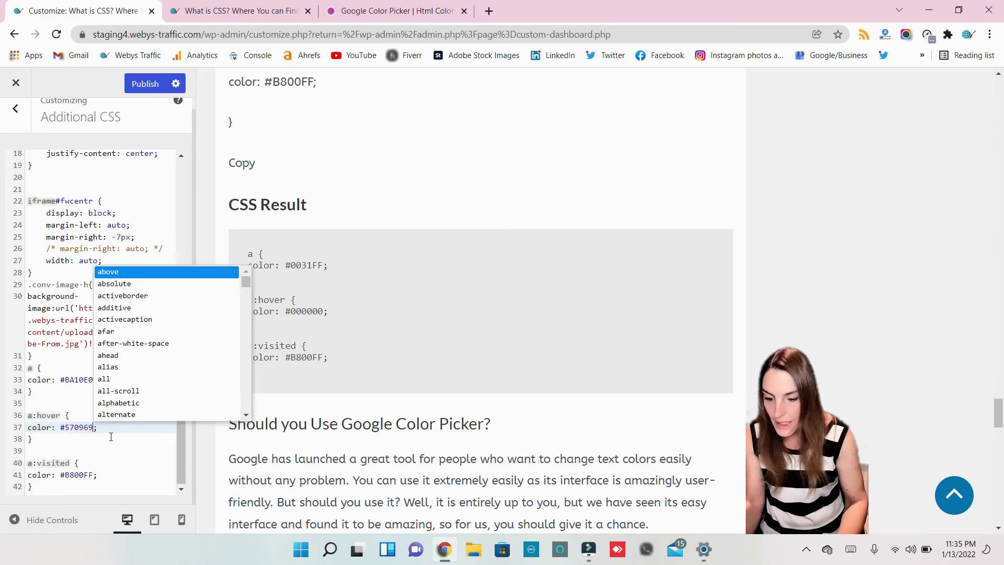
key("Escape")
left_click(112, 433)
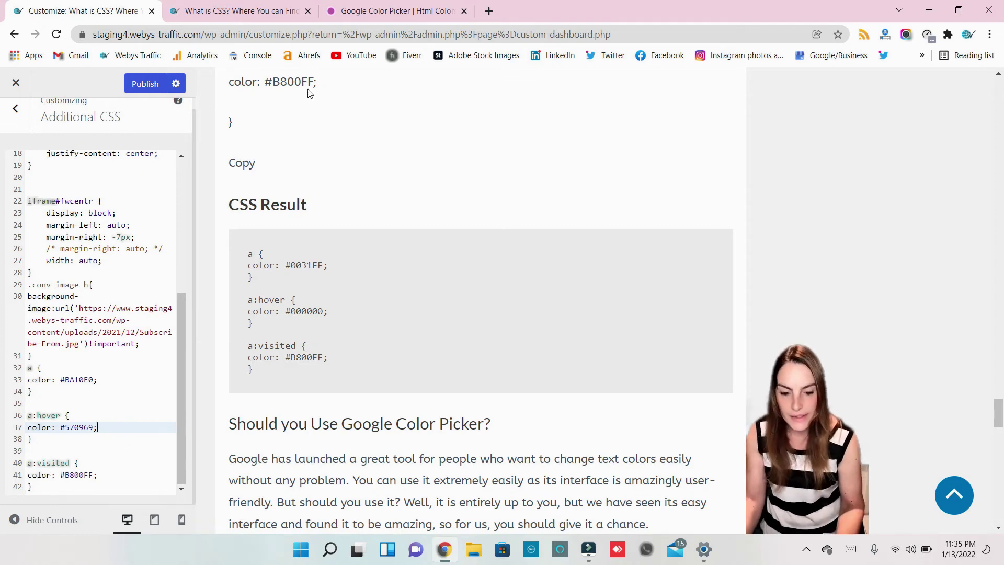
left_click(373, 11)
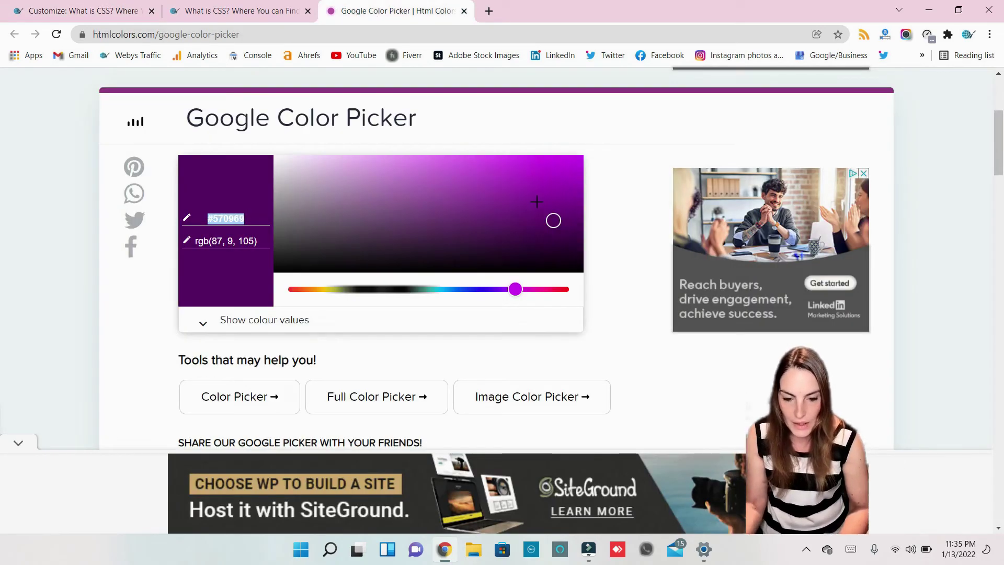
- Pick the lighter purple #DE64FA in Google Color Picker and copy its hex value
left_click_drag(553, 220, 457, 157)
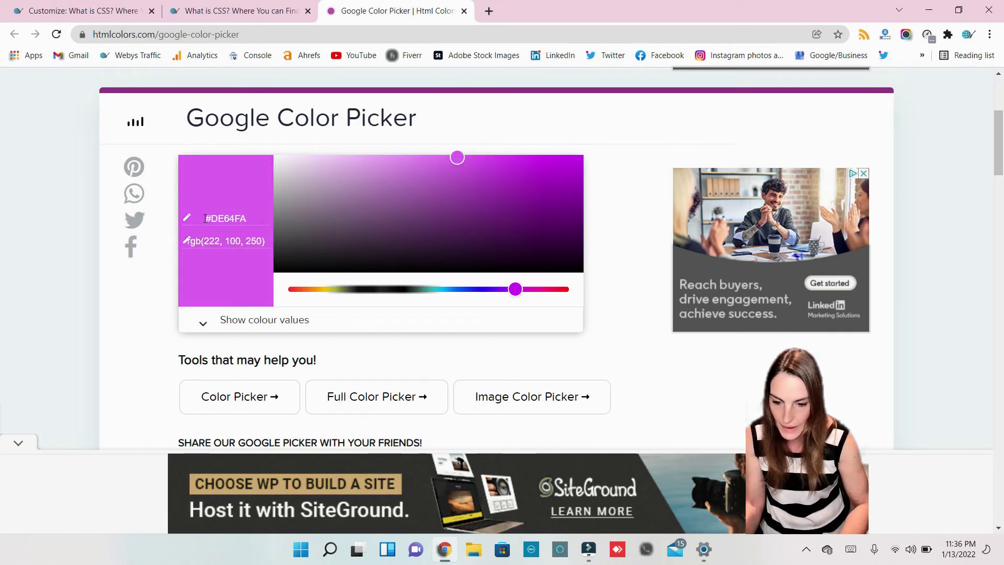
left_click_drag(205, 219, 243, 219)
right_click(234, 220)
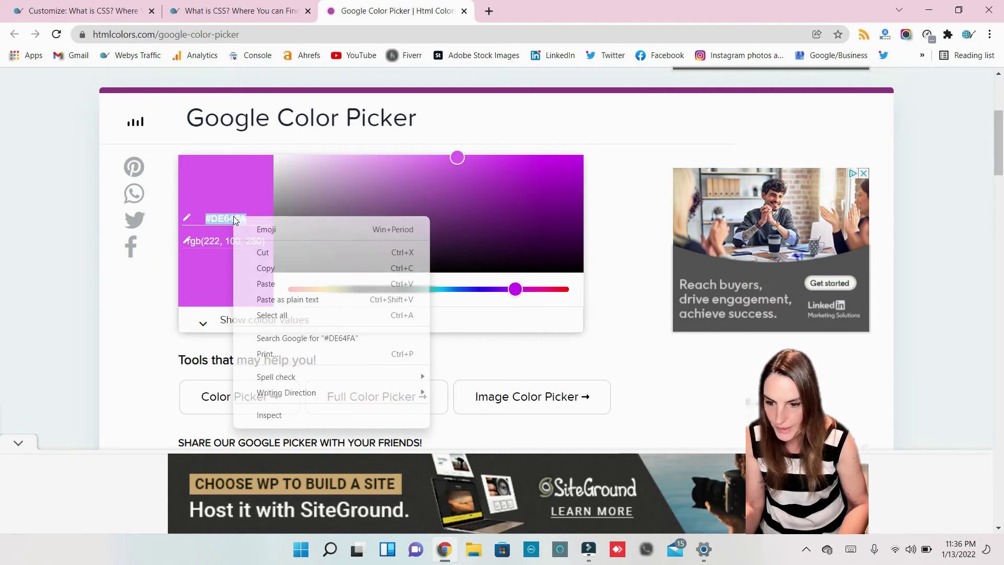
left_click(266, 268)
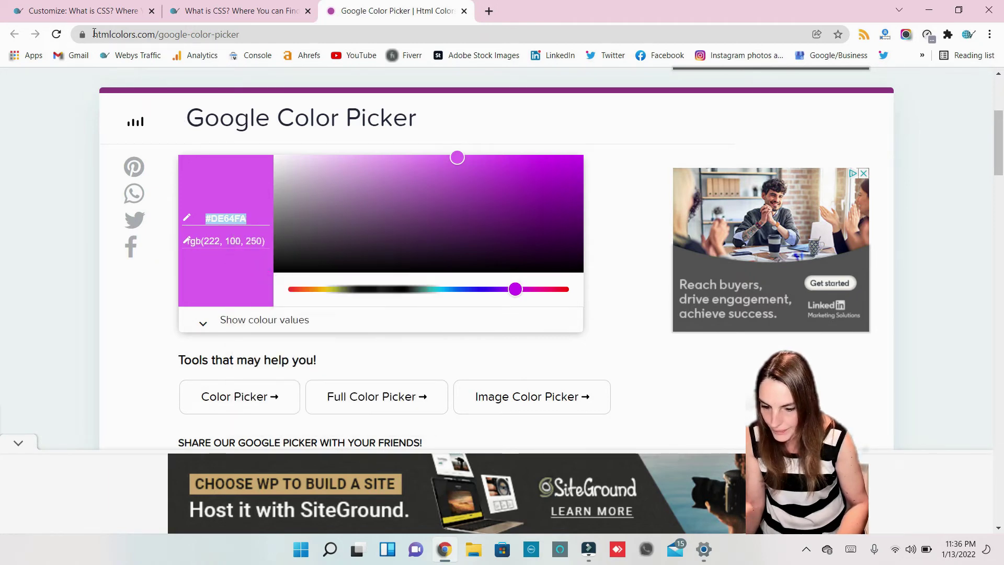
- Replace the a:visited colour #B800FF on line 41 of the Additional CSS with #DE64FA
left_click(84, 11)
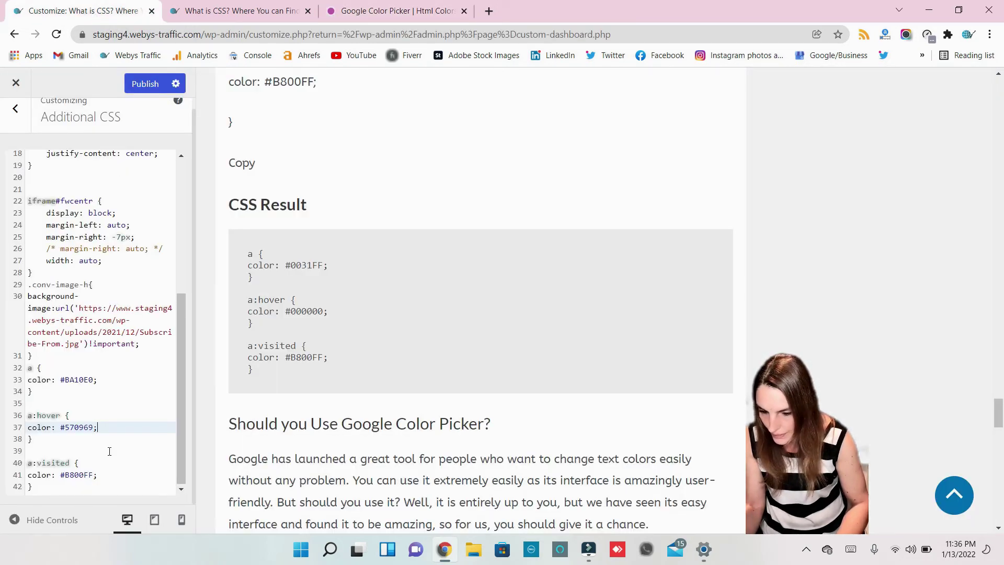
left_click_drag(60, 477, 90, 473)
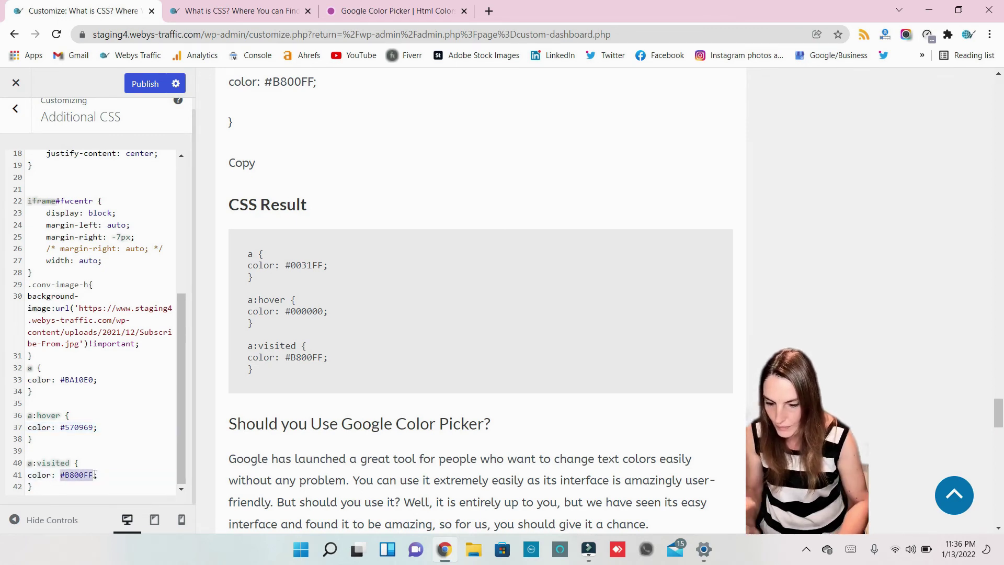
key("ctrl+v")
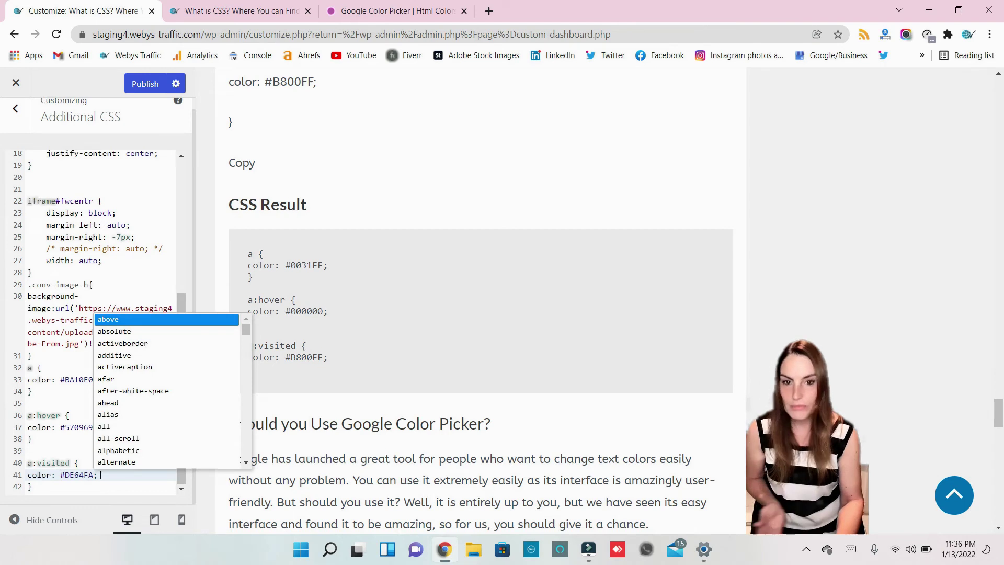
left_click(107, 478)
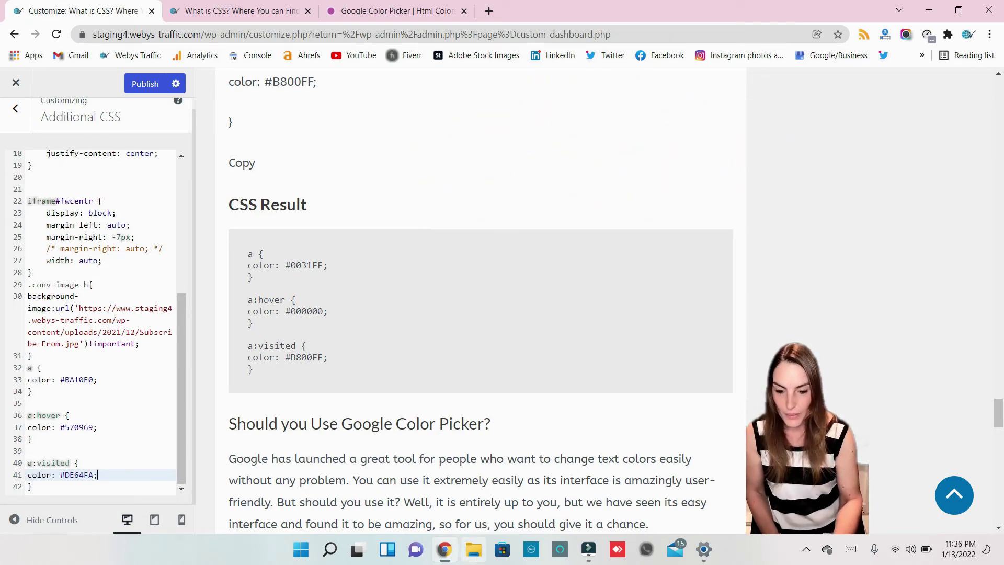
- Publish the Additional CSS with the purple link, dark-purple hover and #DE64FA visited colours
scroll(394, 362, "down", 7)
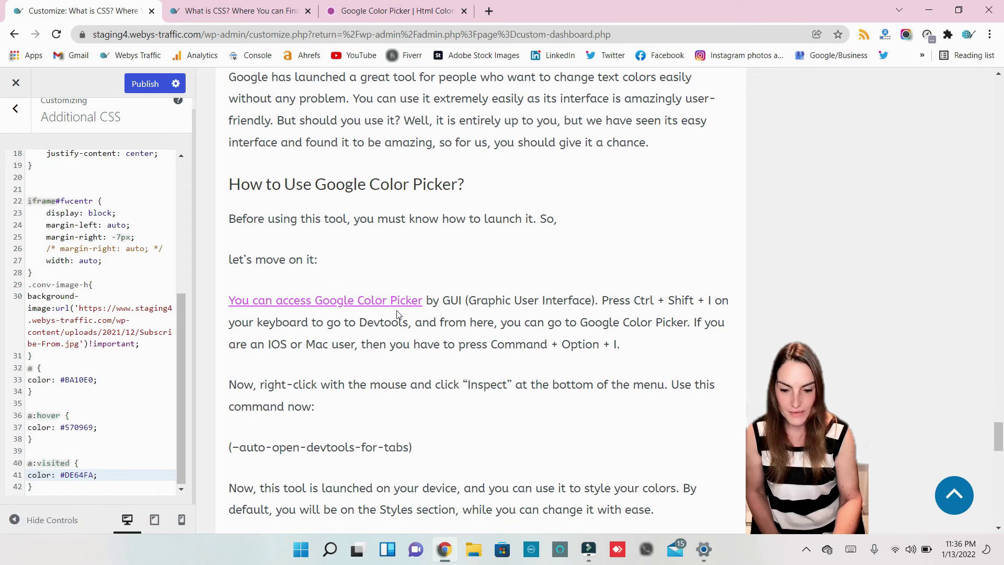
left_click_drag(393, 312, 392, 304)
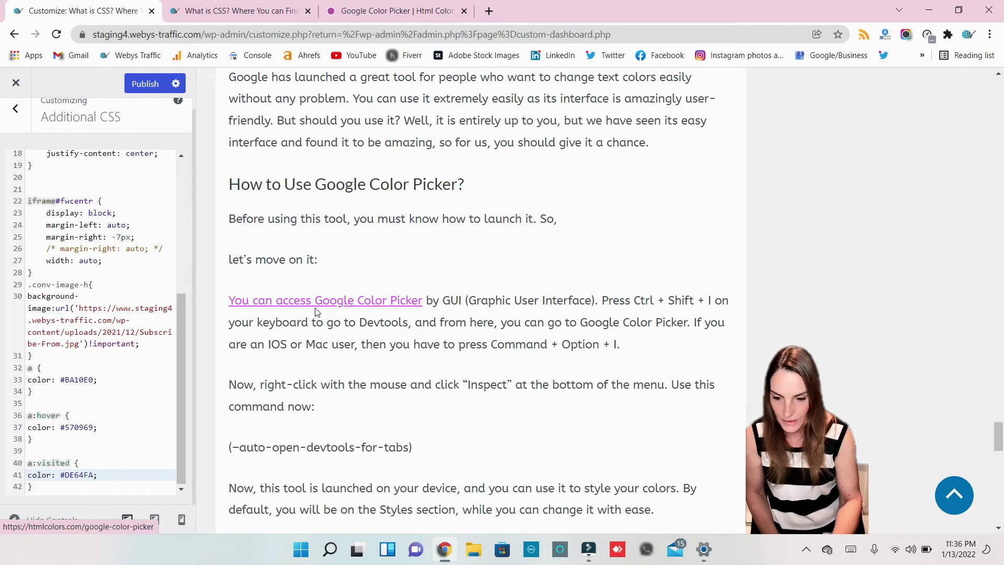
left_click_drag(315, 301, 344, 297)
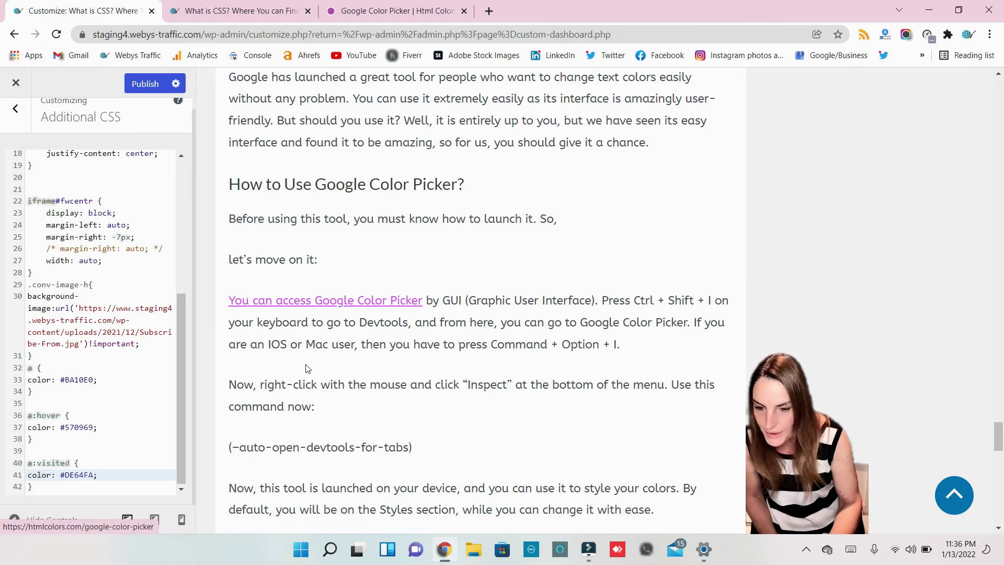
left_click(145, 85)
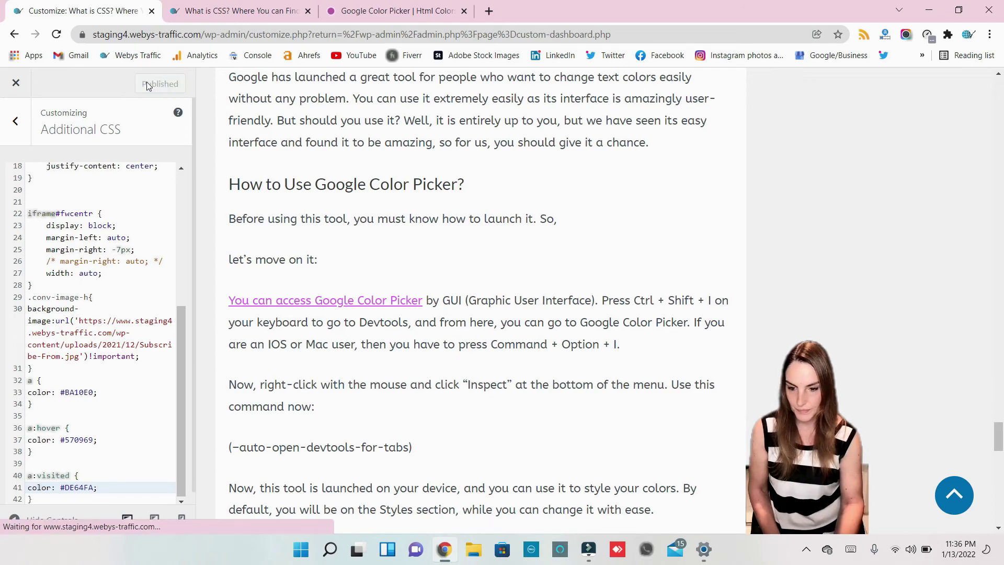
scroll(360, 224, "up", 20)
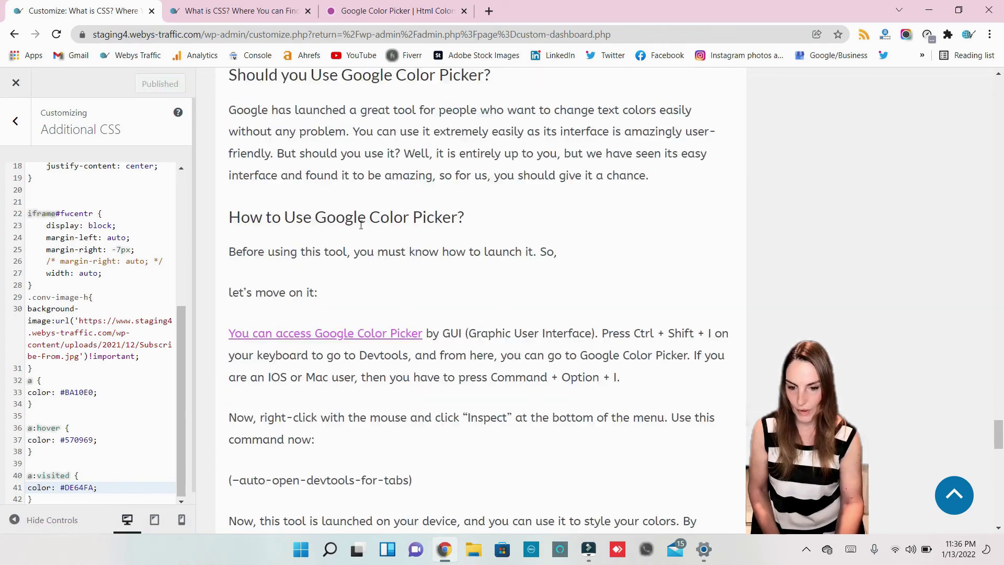
scroll(361, 229, "up", 5)
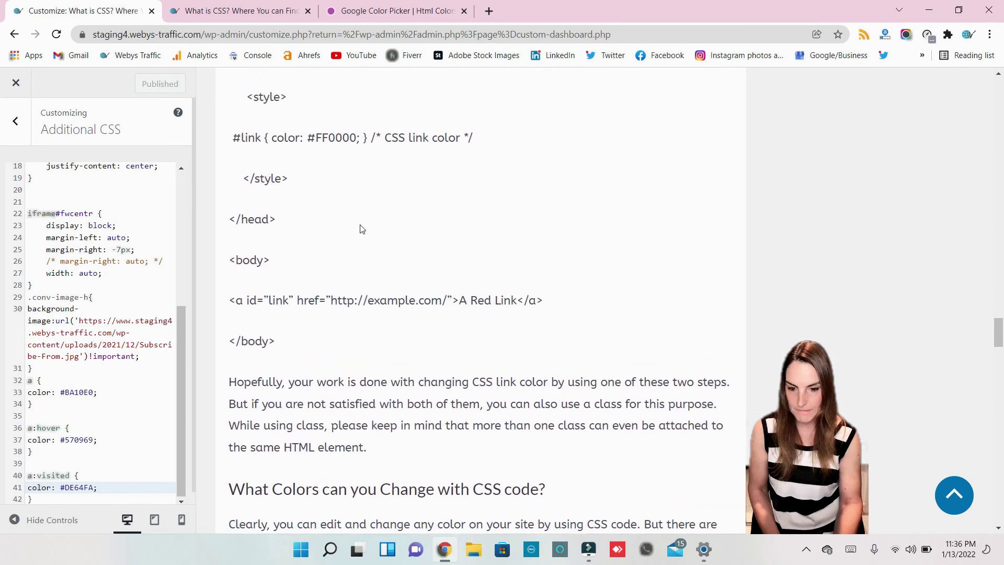
scroll(361, 228, "down", 6)
scroll(361, 225, "up", 12)
scroll(361, 225, "up", 20)
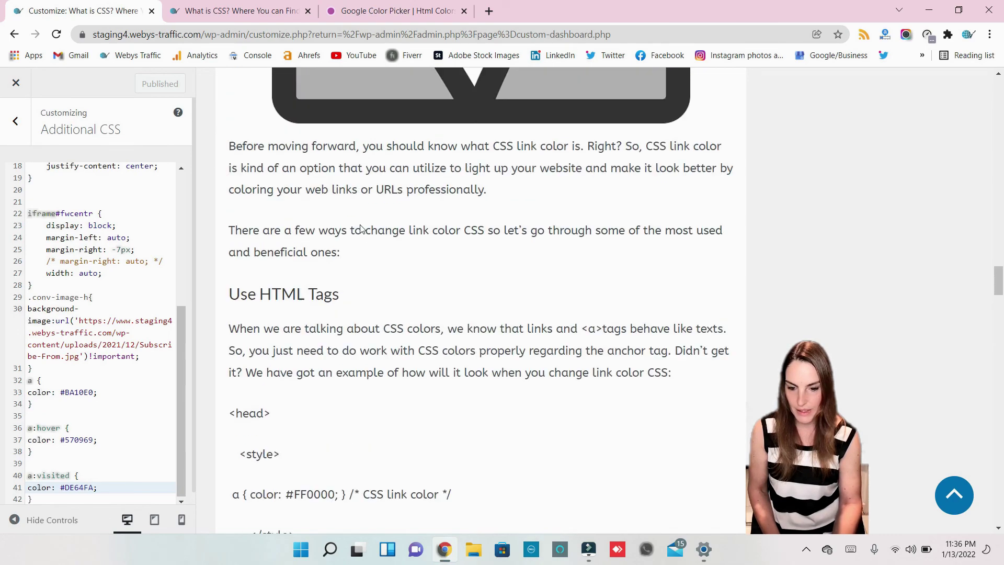
scroll(361, 225, "down", 5)
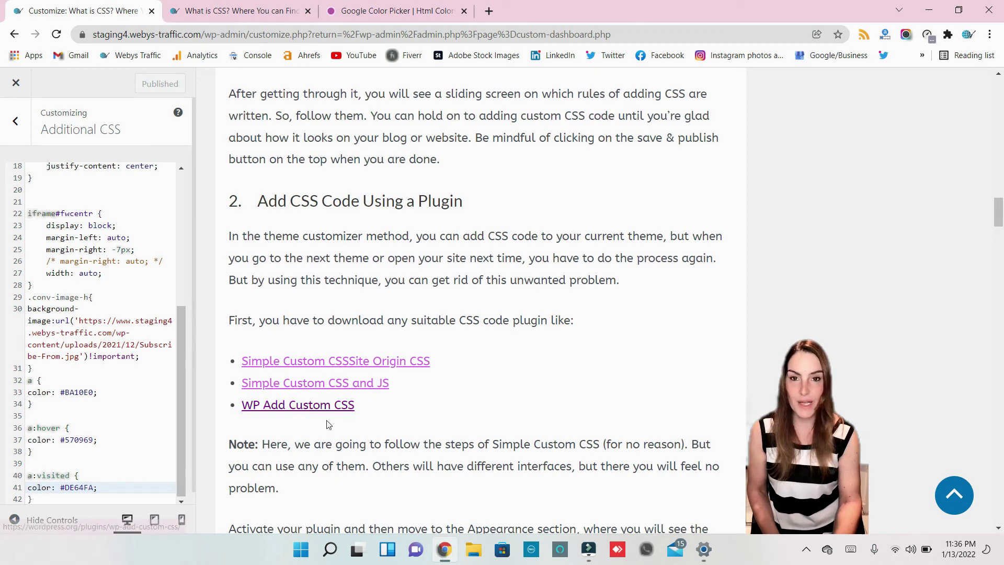
scroll(407, 396, "down", 2)
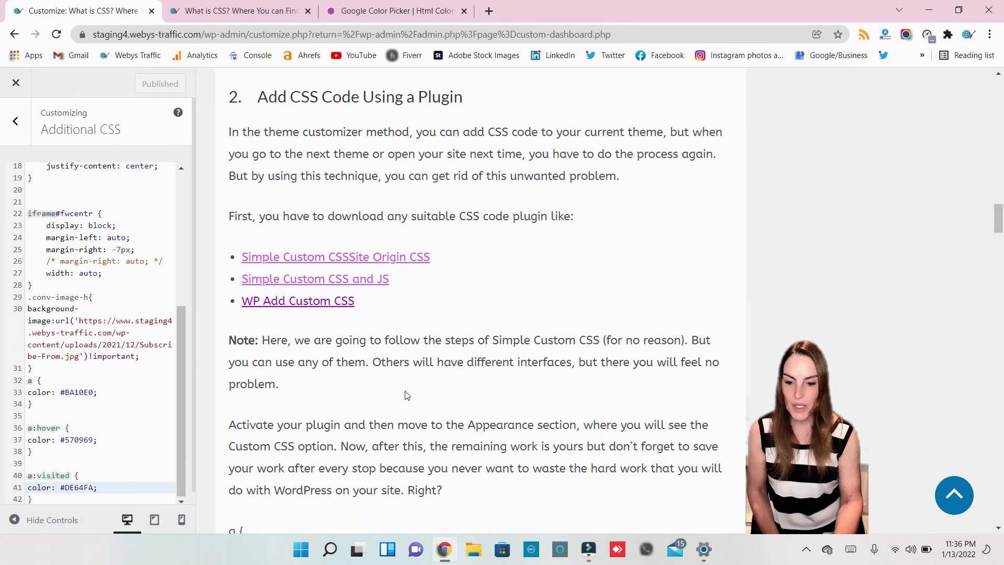
scroll(403, 391, "down", 1)
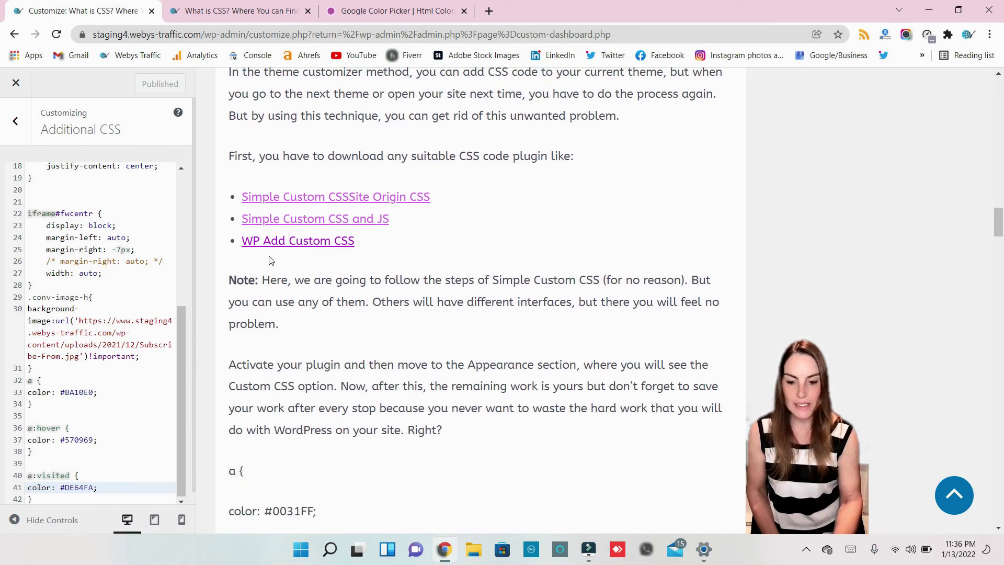